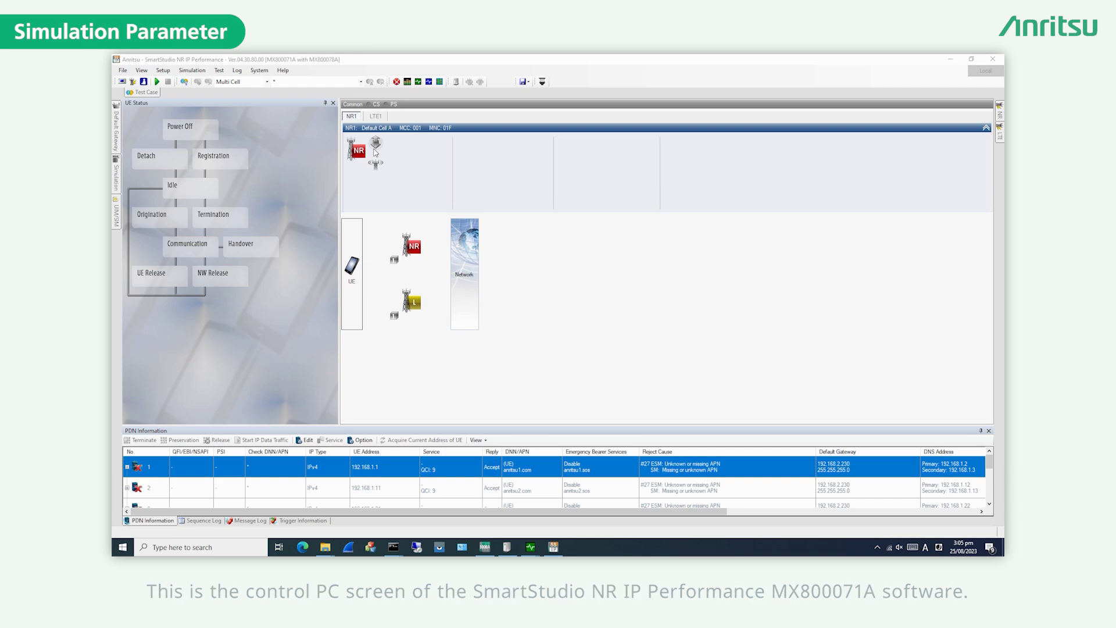
Open the Setup menu listing Simulation Parameter and Cell Parameter.
{"action": "left_click", "coordinate": [163, 70]}
Load and apply MX800071A\Demo\SimParam.wnssp3, giving 2 NR and 4 LTE cells.
{"action": "left_click", "coordinate": [169, 81]}
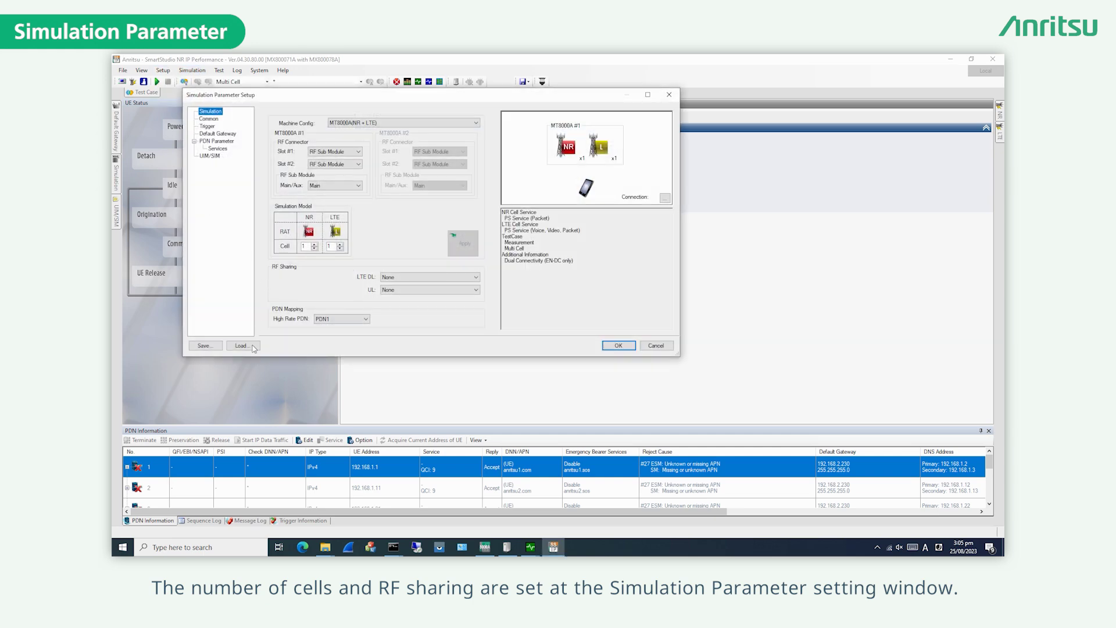
{"action": "left_click", "coordinate": [242, 345]}
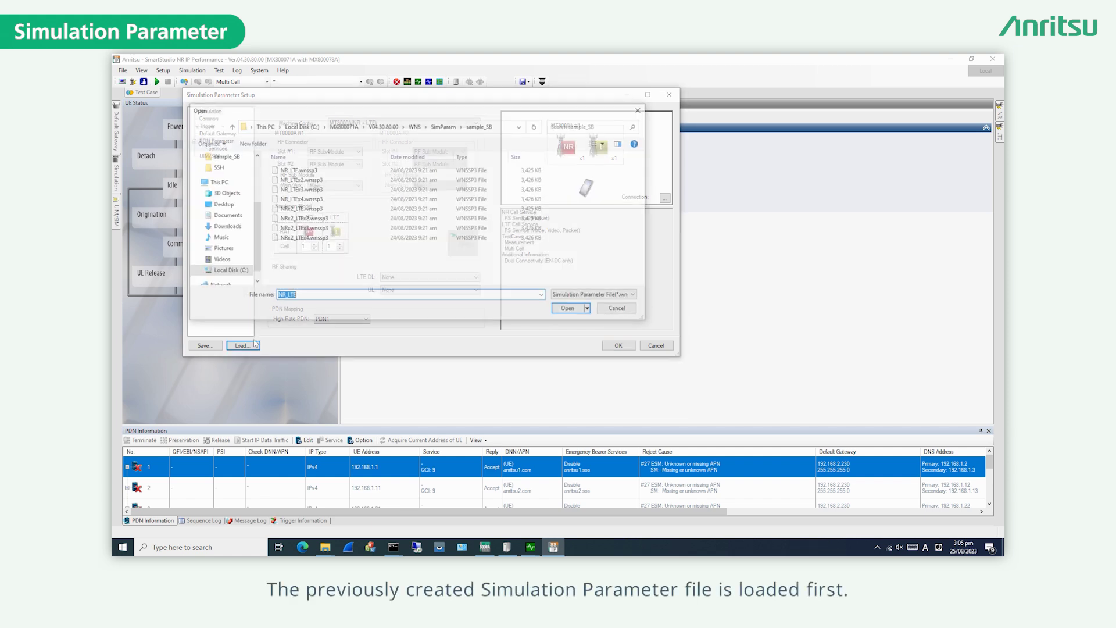
{"action": "left_click", "coordinate": [343, 126]}
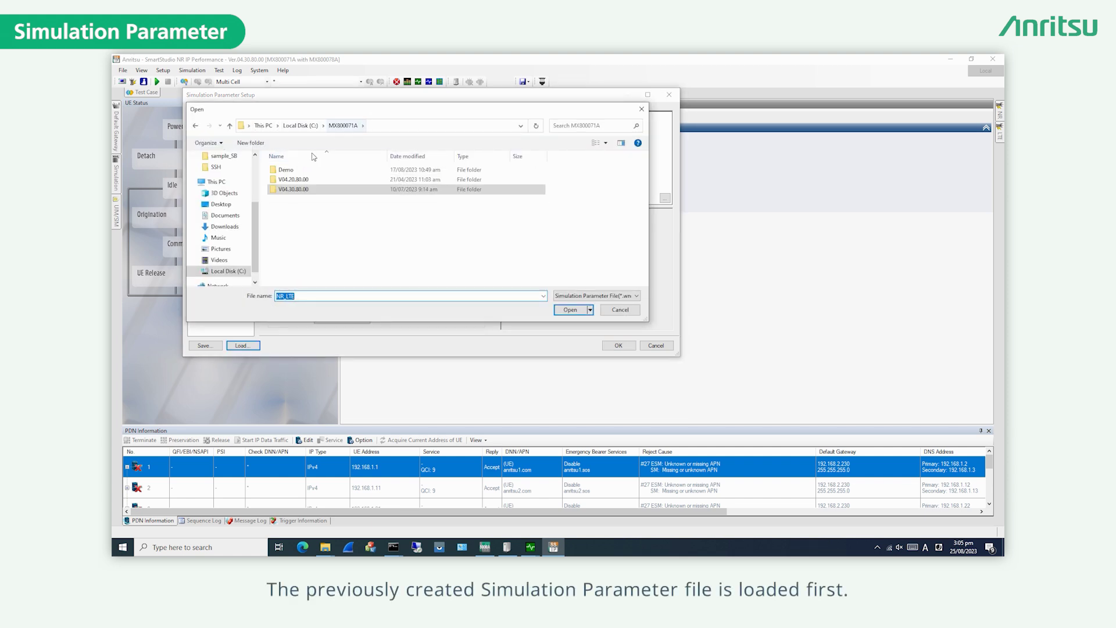
{"action": "double_click", "coordinate": [297, 174]}
{"action": "left_click", "coordinate": [297, 175]}
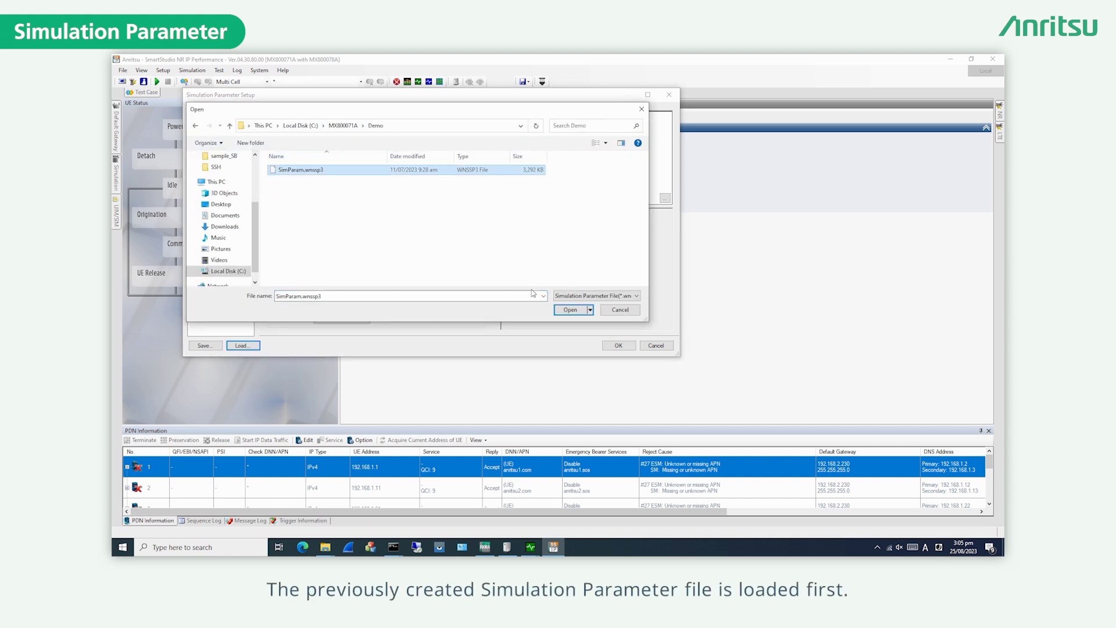
{"action": "left_click", "coordinate": [556, 310]}
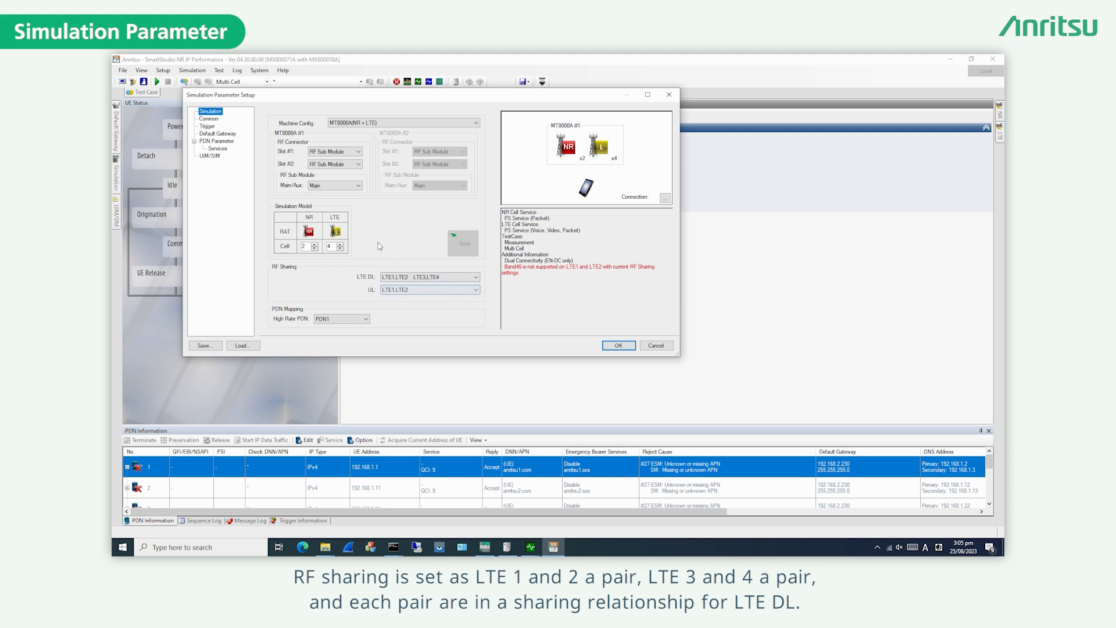
{"action": "left_click", "coordinate": [608, 346]}
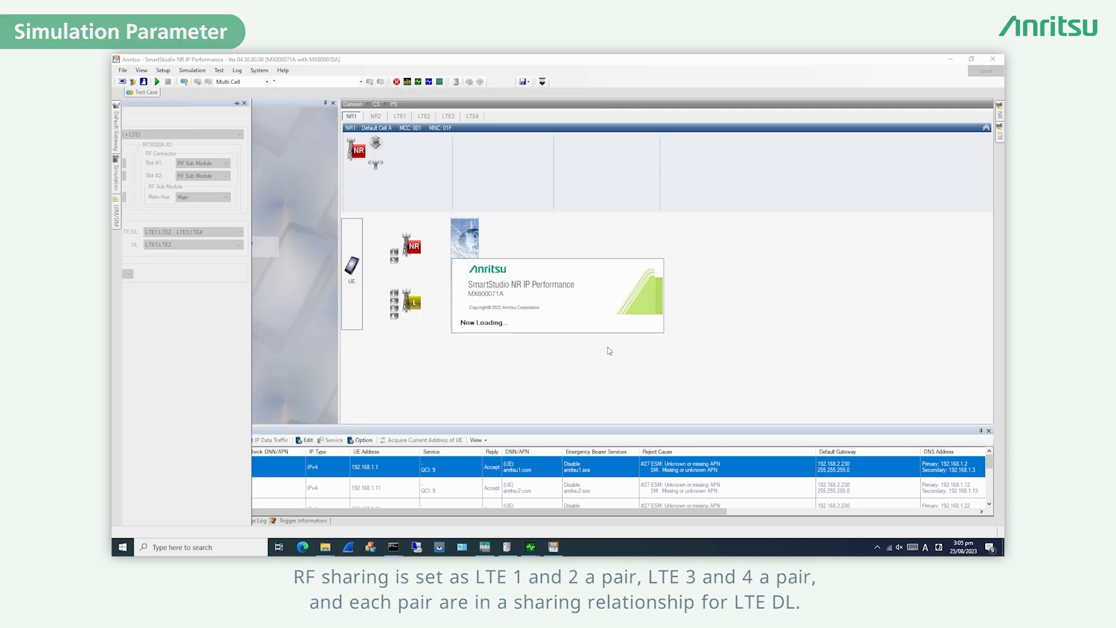
{"action": "left_click", "coordinate": [192, 70]}
Load and apply Demo\CellParam.wnscp3, then view NR1 and NR2 settings on band n78.
{"action": "left_click", "coordinate": [203, 78]}
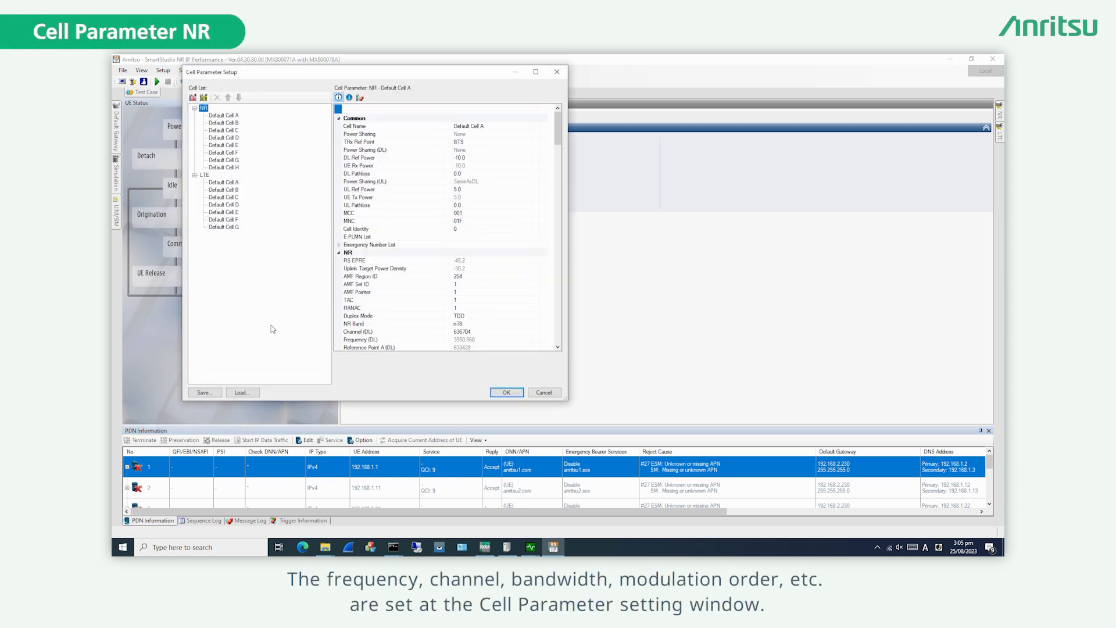
{"action": "left_click", "coordinate": [247, 390]}
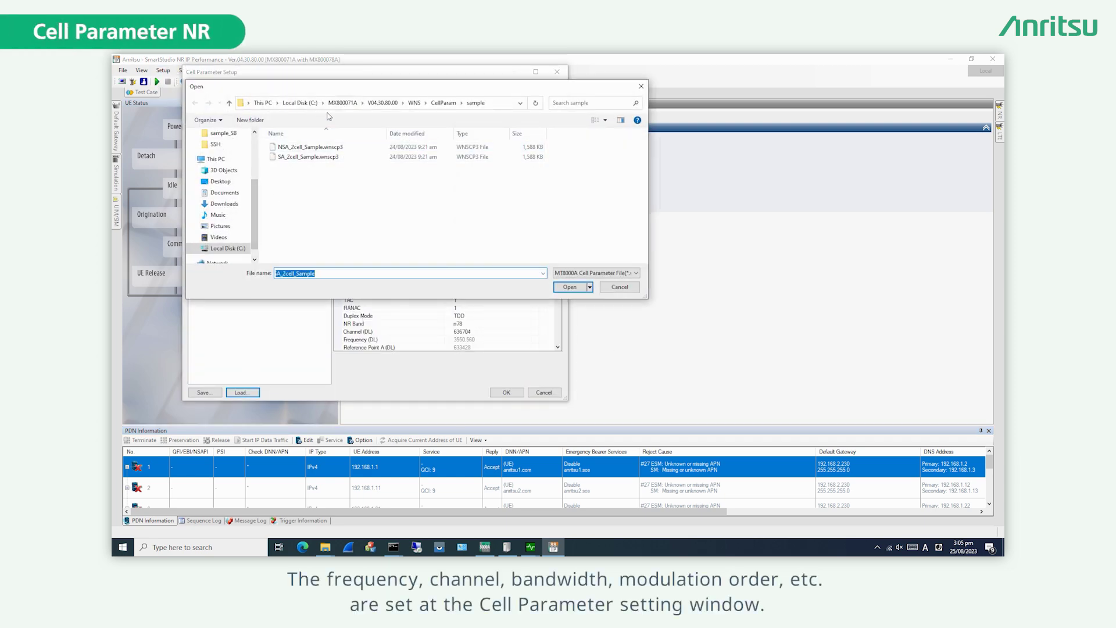
{"action": "double_click", "coordinate": [323, 147]}
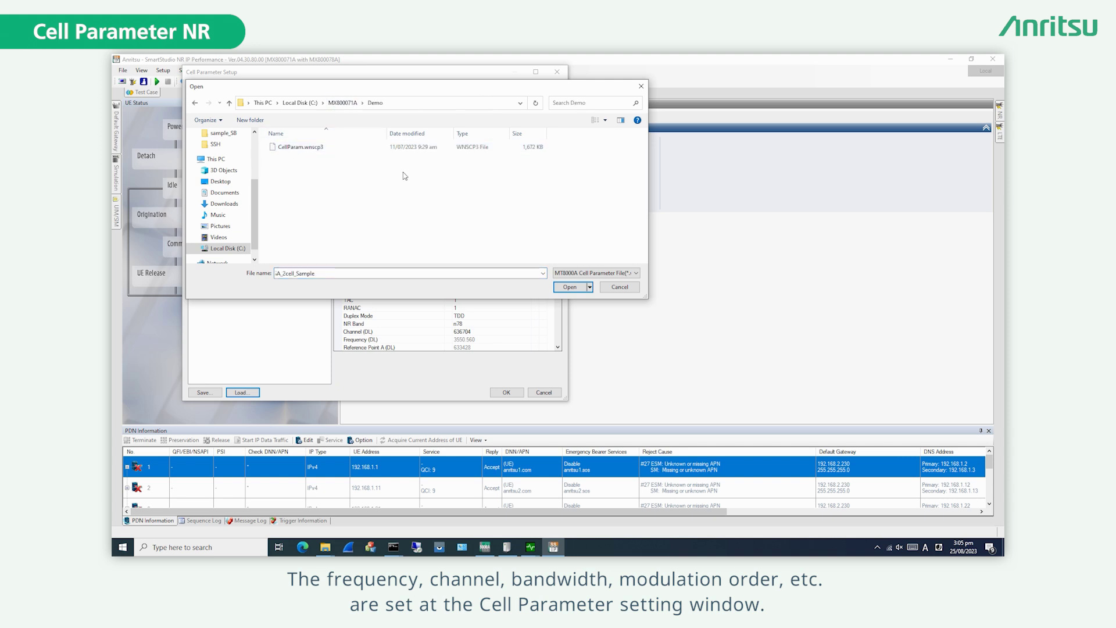
{"action": "left_click", "coordinate": [323, 147]}
{"action": "left_click", "coordinate": [569, 287]}
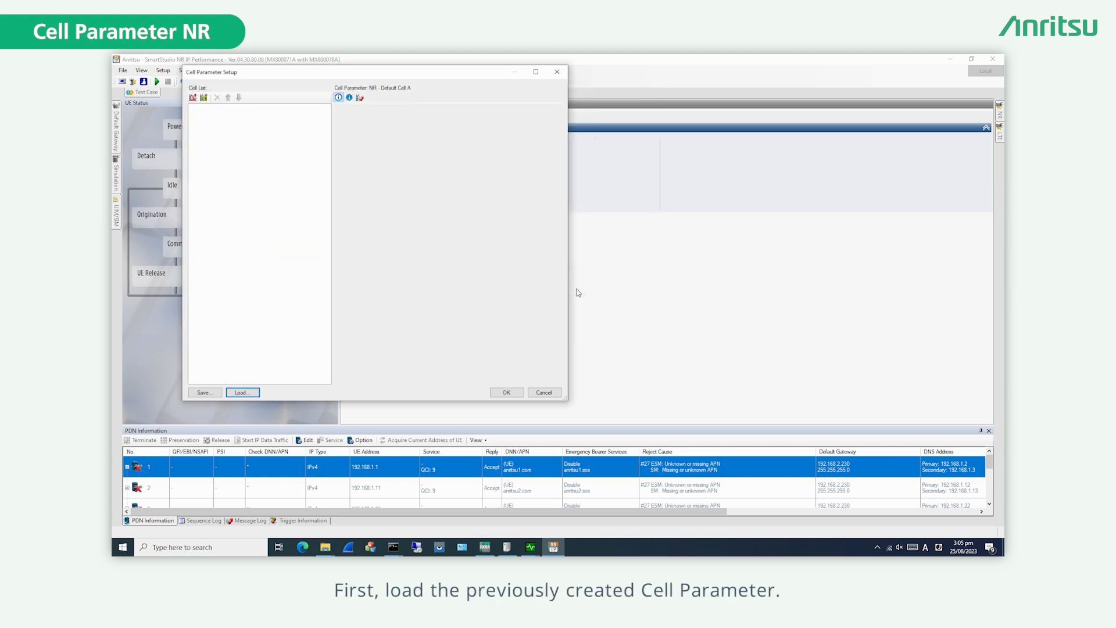
{"action": "left_click", "coordinate": [517, 398]}
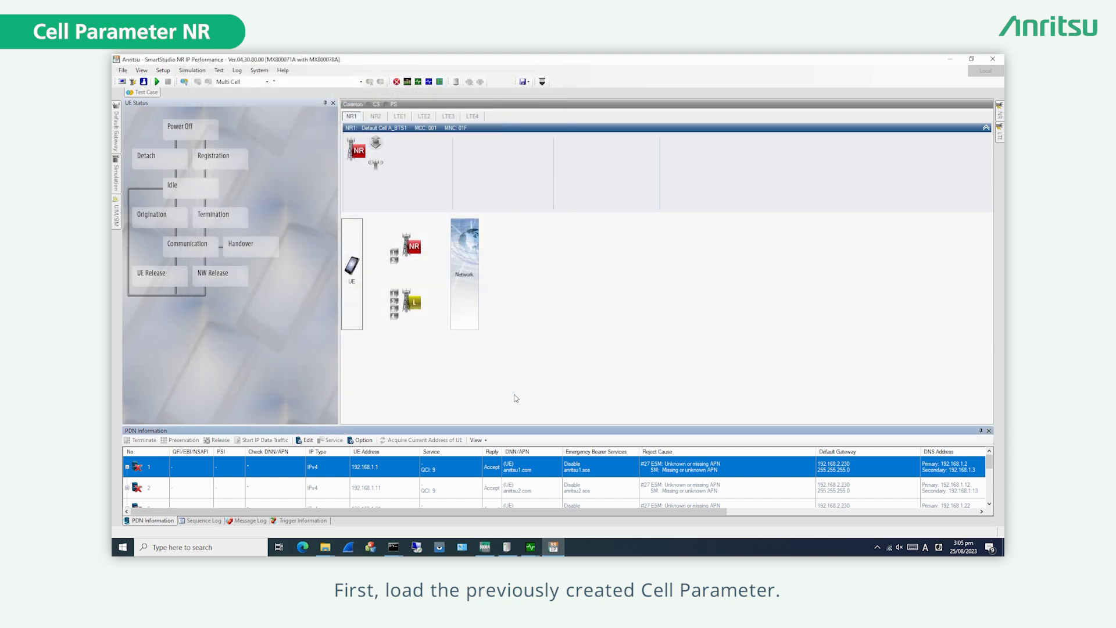
{"action": "left_click", "coordinate": [1000, 115]}
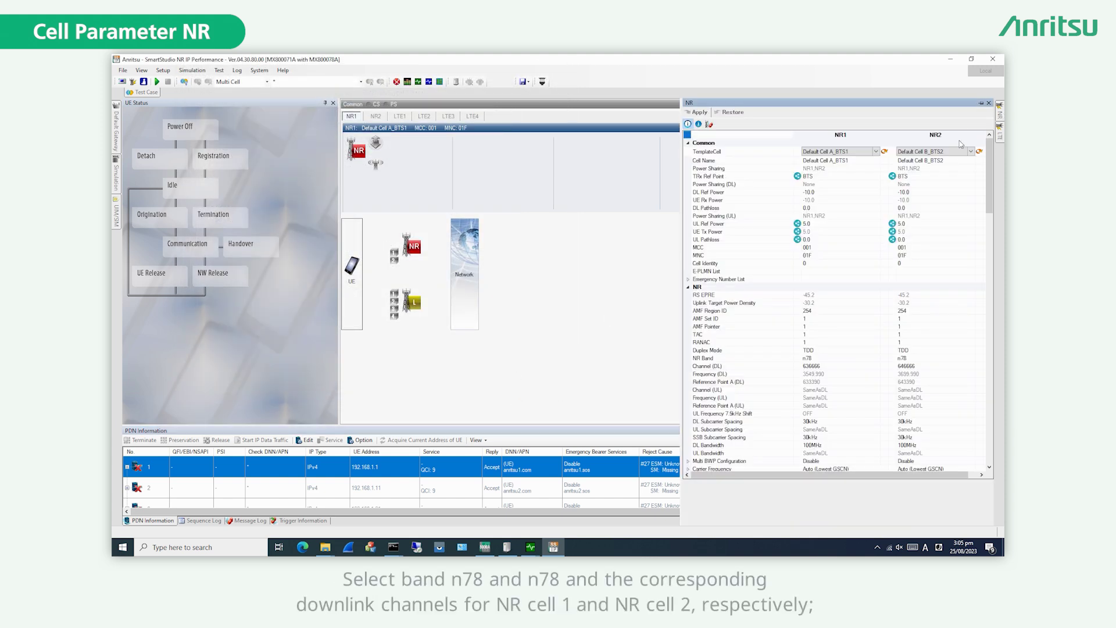
{"action": "scroll", "coordinate": [918, 341], "scroll_direction": "down", "scroll_amount": 3}
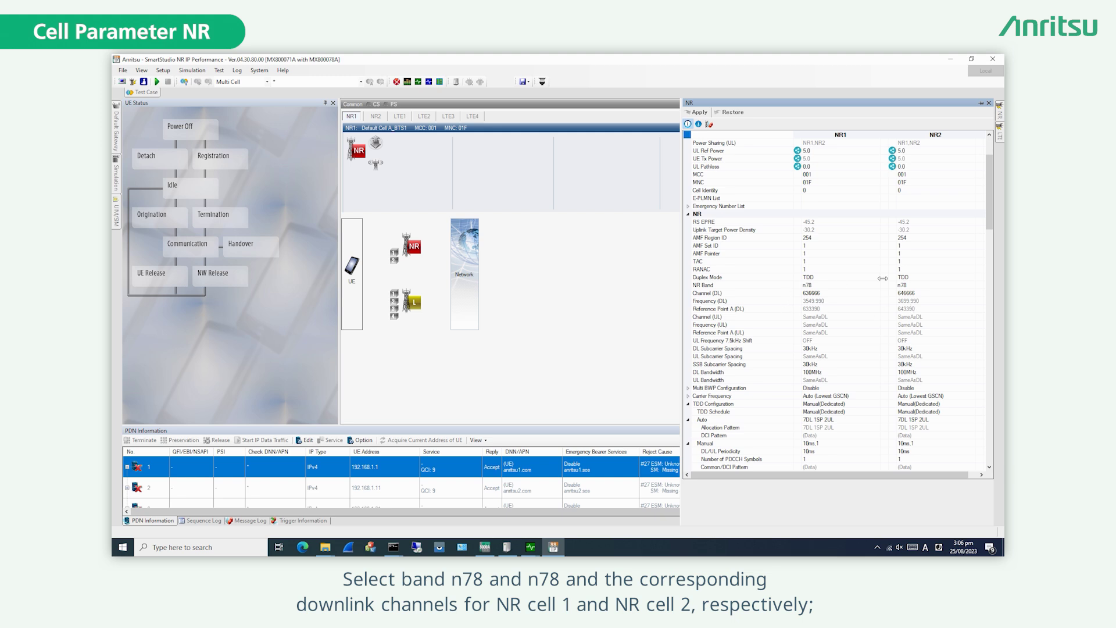
{"action": "scroll", "coordinate": [802, 308], "scroll_direction": "down", "scroll_amount": 2}
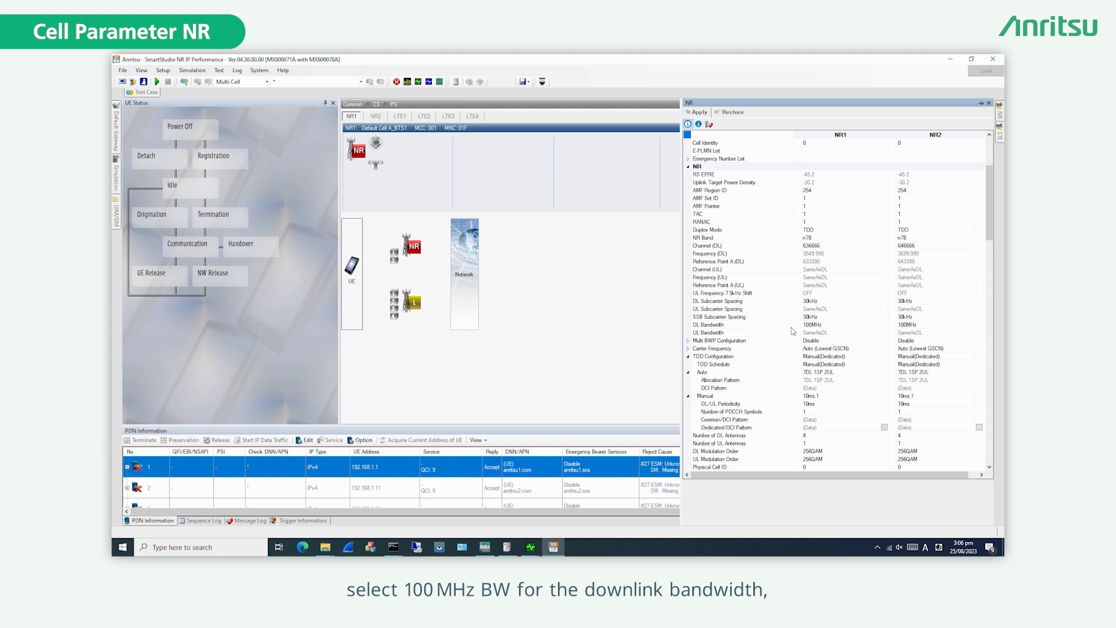
{"action": "scroll", "coordinate": [793, 331], "scroll_direction": "down", "scroll_amount": 2}
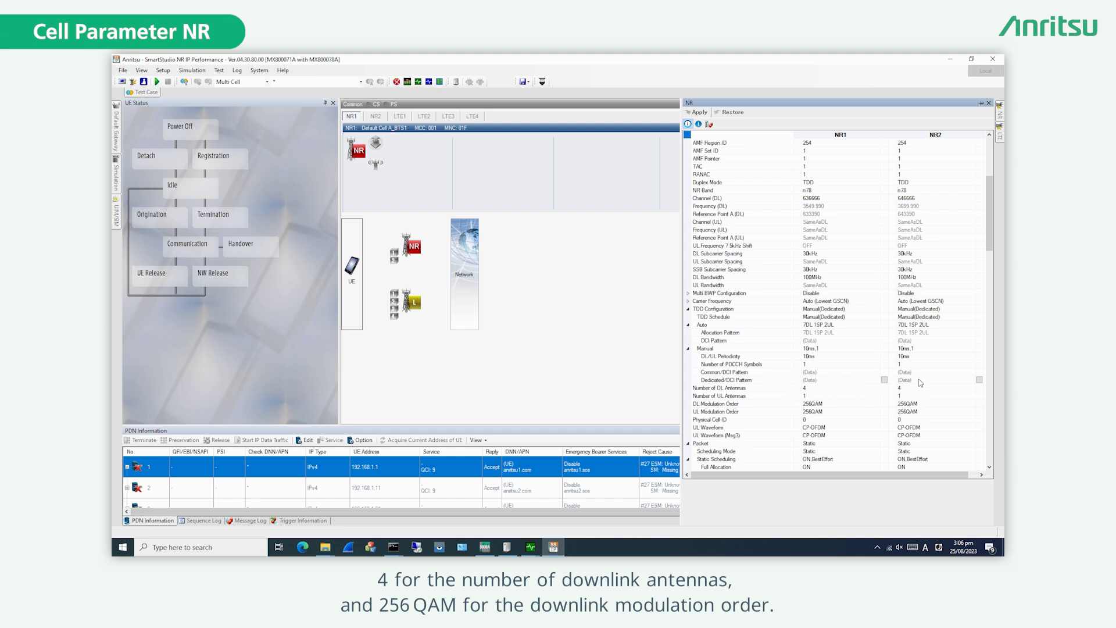
{"action": "scroll", "coordinate": [805, 388], "scroll_direction": "down", "scroll_amount": 2}
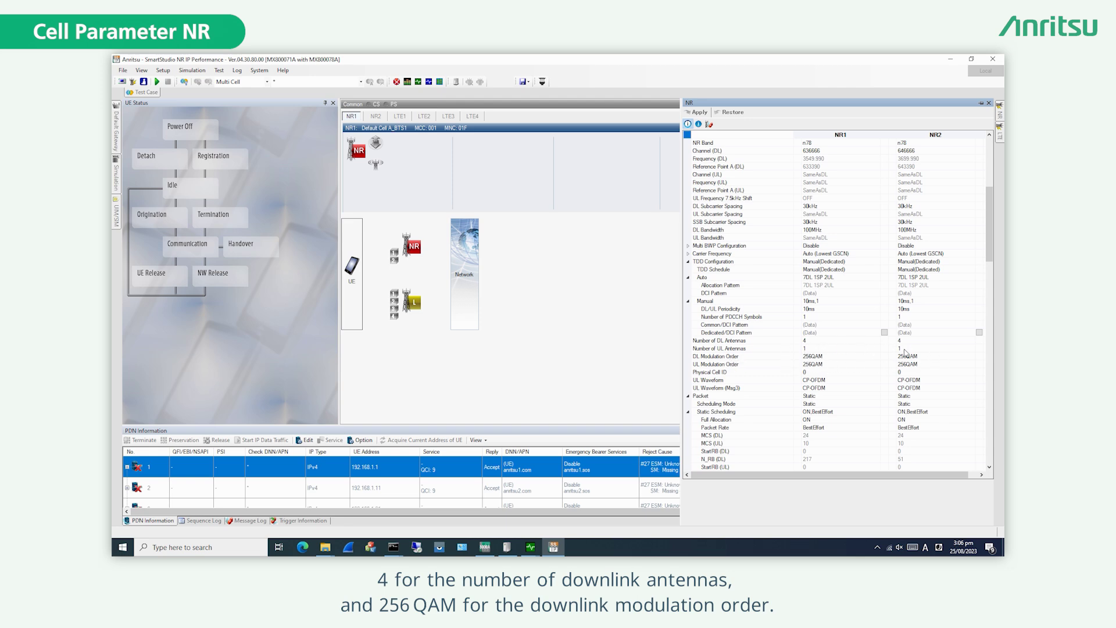
{"action": "left_click", "coordinate": [884, 334]}
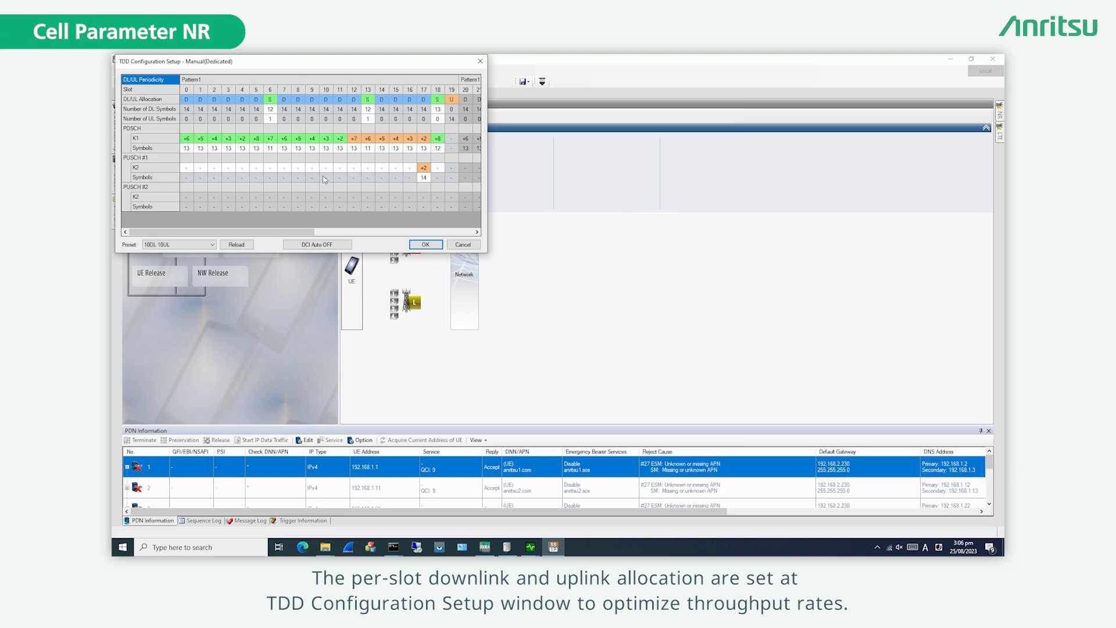
Close the TDD Configuration Setup and bring up the LTE1 and LTE2 cell settings.
{"action": "left_click", "coordinate": [434, 246]}
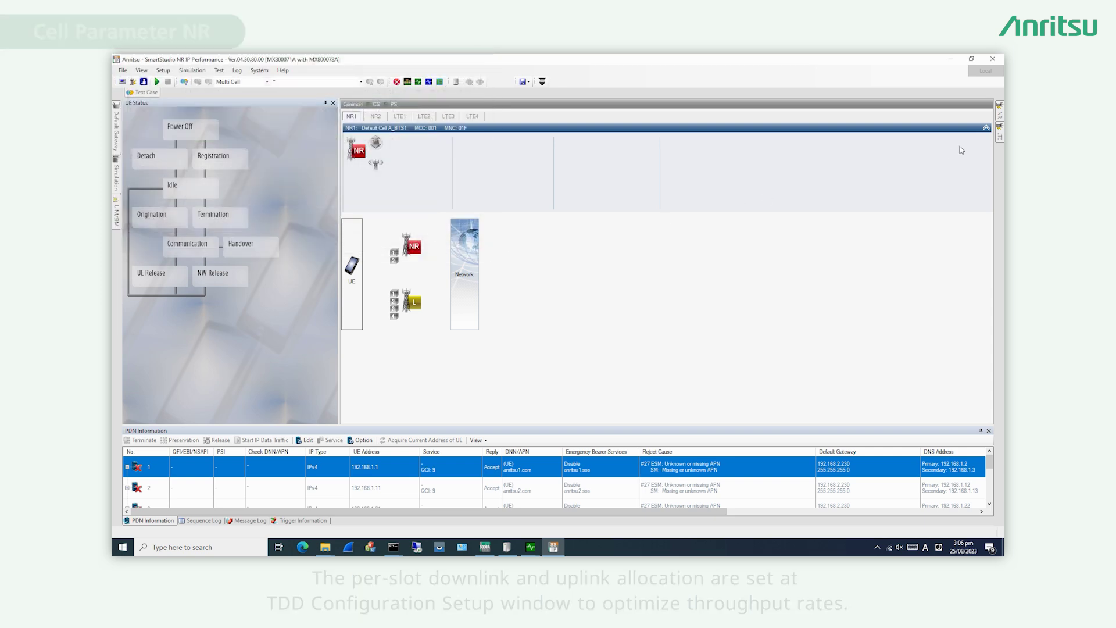
{"action": "mouse_move", "coordinate": [1001, 138]}
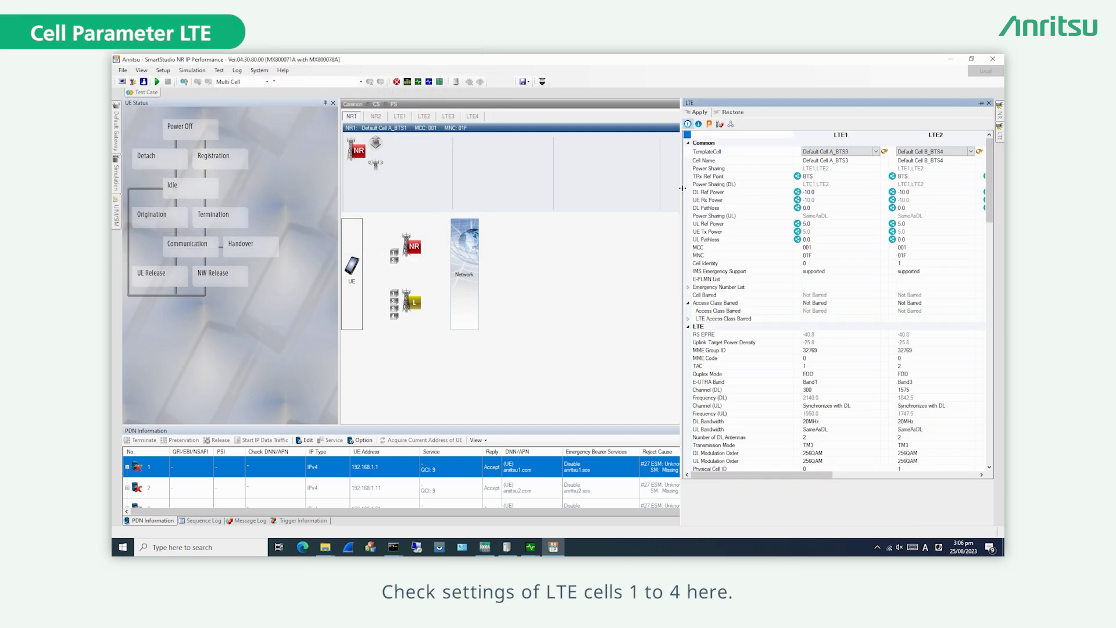
Widen the LTE panel and review LTE1–LTE4: bands 1, 3, 7, 7, 20MHz, 256QAM.
{"action": "left_click_drag", "start_coordinate": [681, 183], "coordinate": [469, 184]}
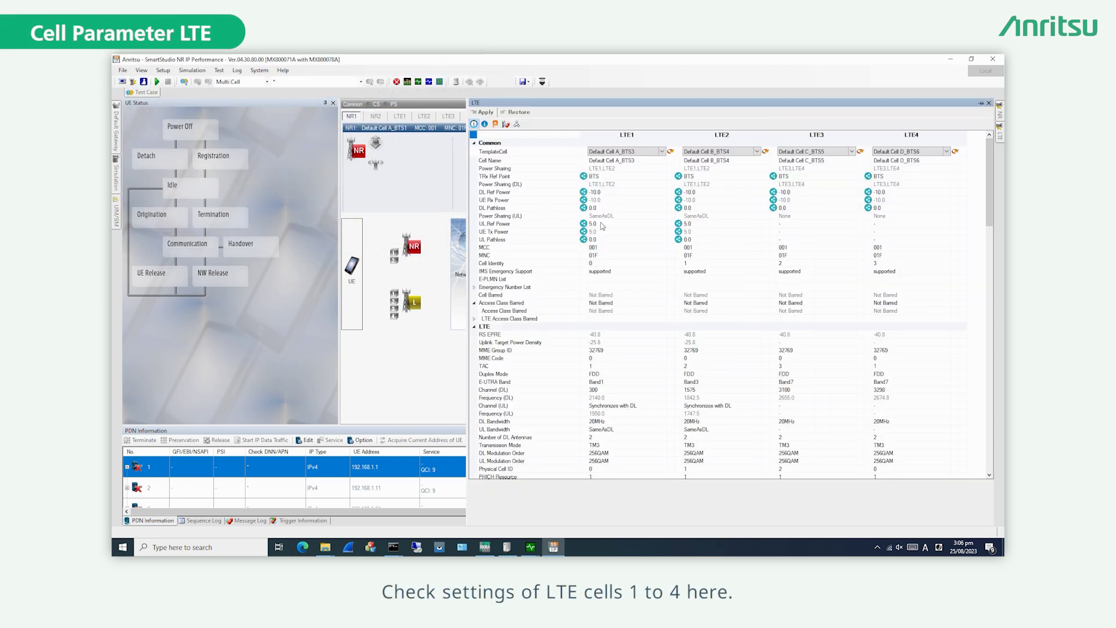
{"action": "scroll", "coordinate": [622, 247], "scroll_direction": "down", "scroll_amount": 1}
{"action": "scroll", "coordinate": [622, 247], "scroll_direction": "down", "scroll_amount": 2}
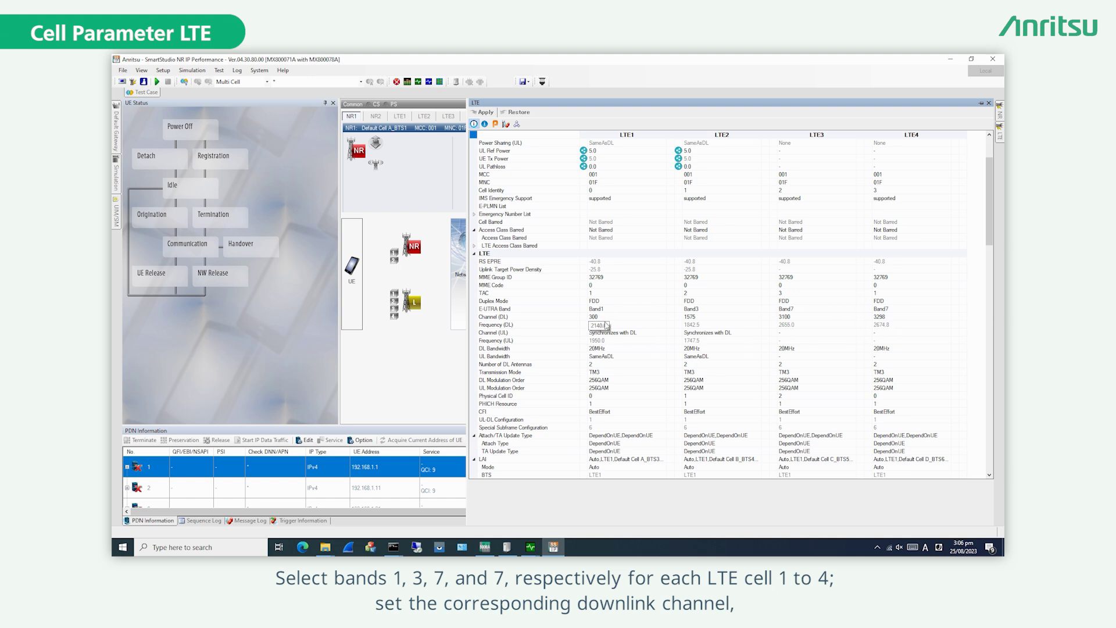
{"action": "scroll", "coordinate": [613, 332], "scroll_direction": "down", "scroll_amount": 1}
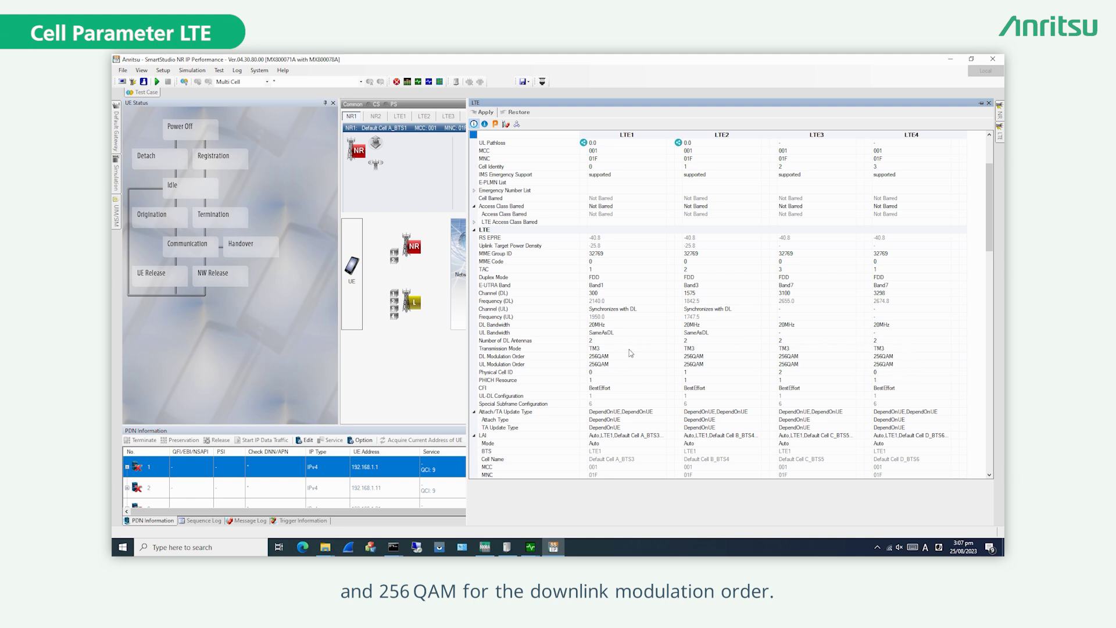
{"action": "scroll", "coordinate": [630, 353], "scroll_direction": "up", "scroll_amount": 4}
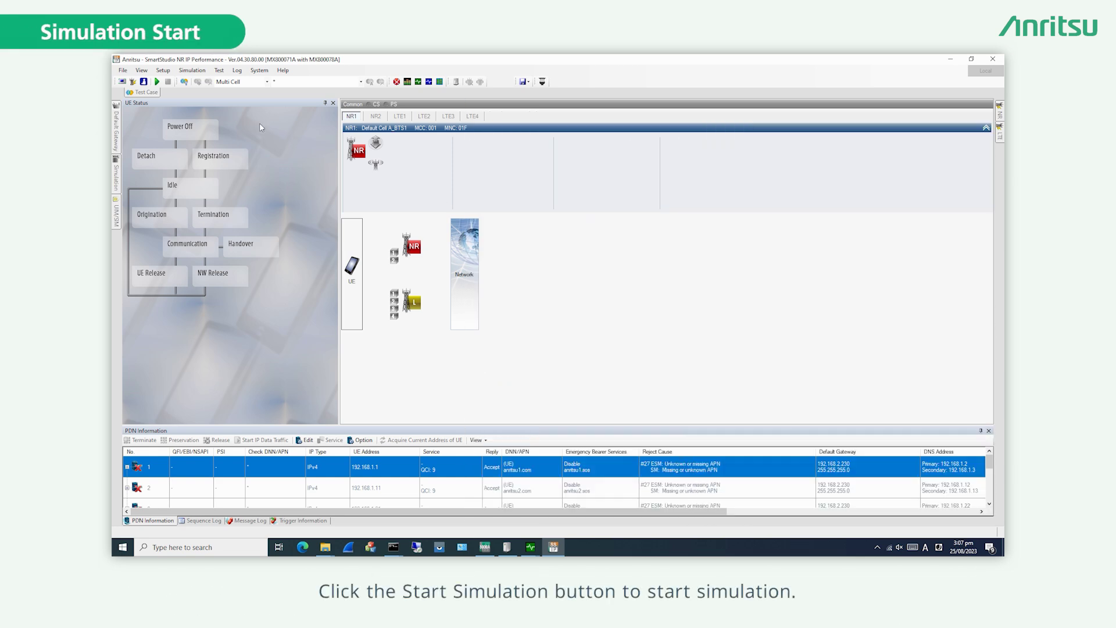
Start the simulation and let the UE register into Communication with one packet connection.
{"action": "left_click", "coordinate": [157, 81]}
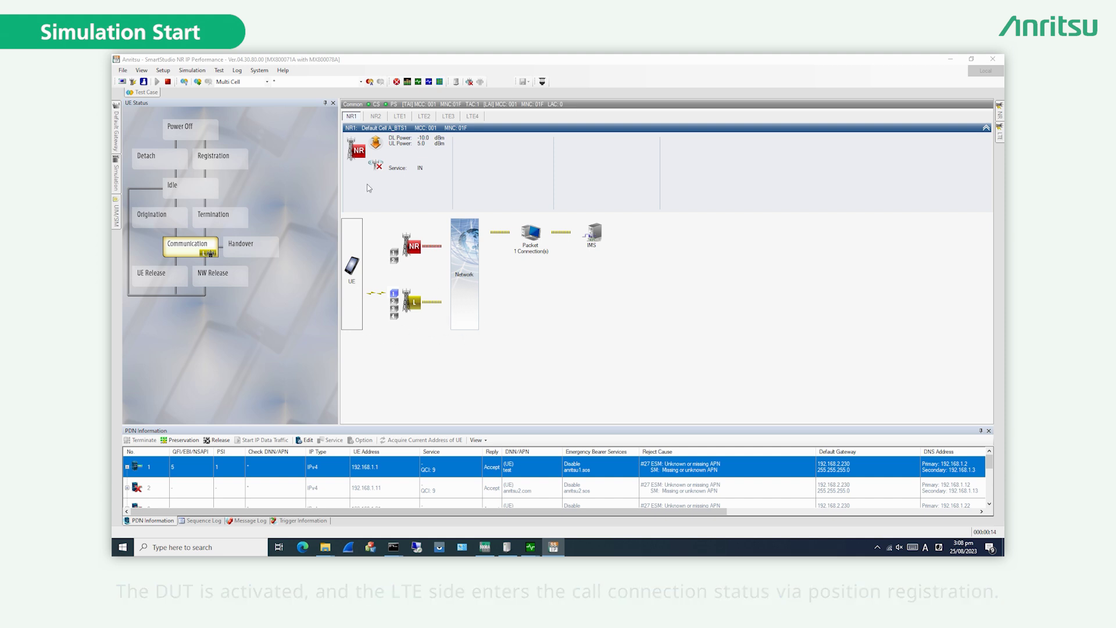
{"action": "left_click", "coordinate": [361, 81]}
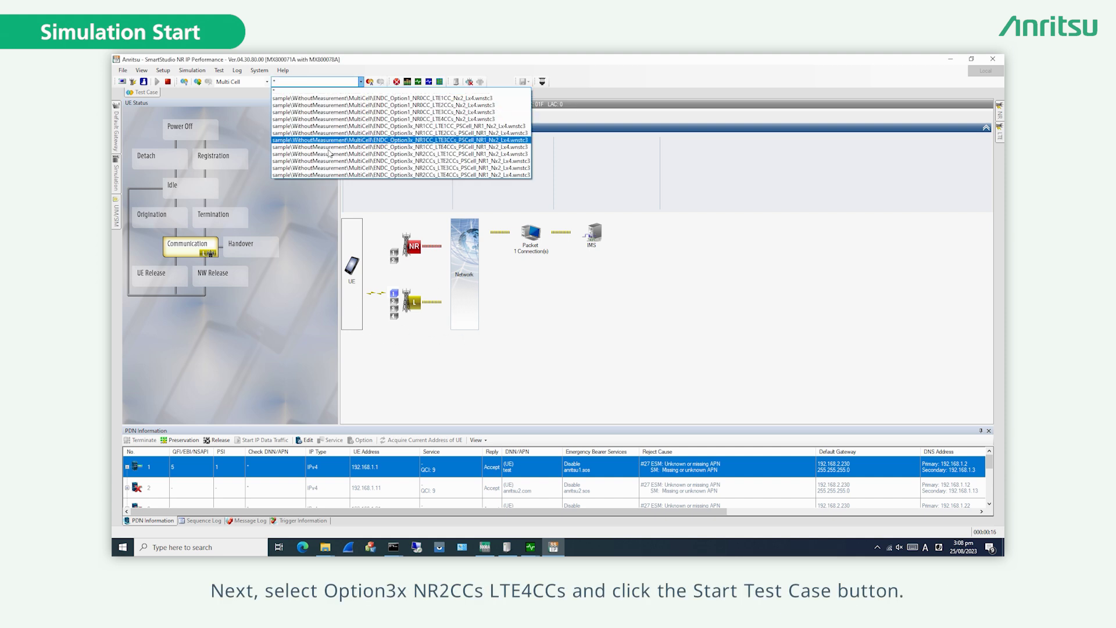
Run test case Option3x_NR2CCs_LTE4CCs and show the Throughput Monitor (NR 4.37, LTE 0.78 Gbps).
{"action": "left_click", "coordinate": [327, 175]}
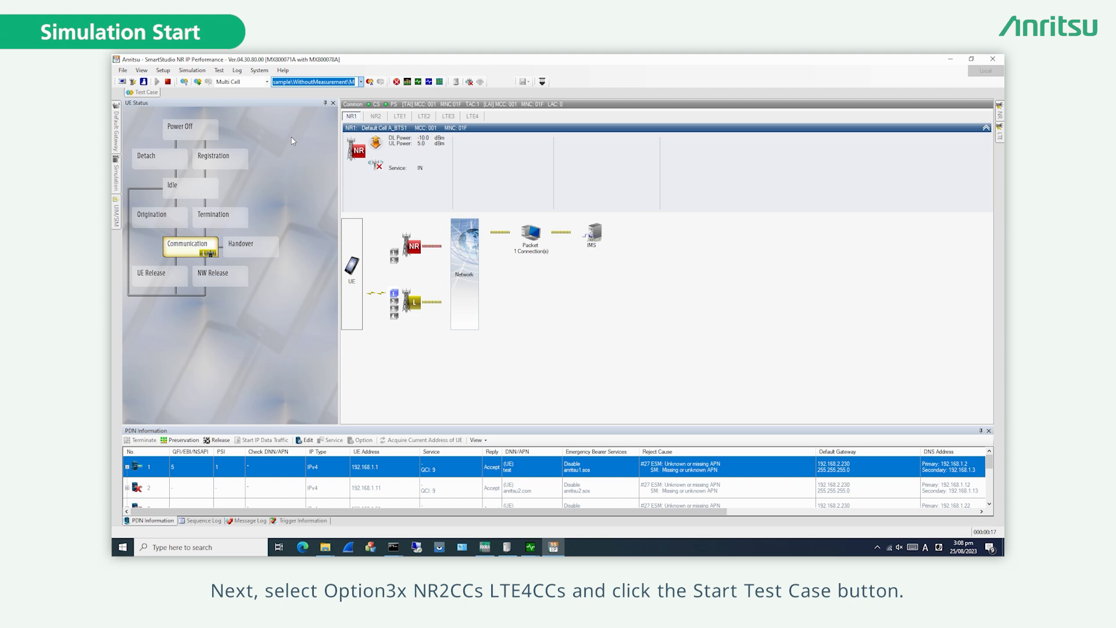
{"action": "left_click", "coordinate": [197, 84]}
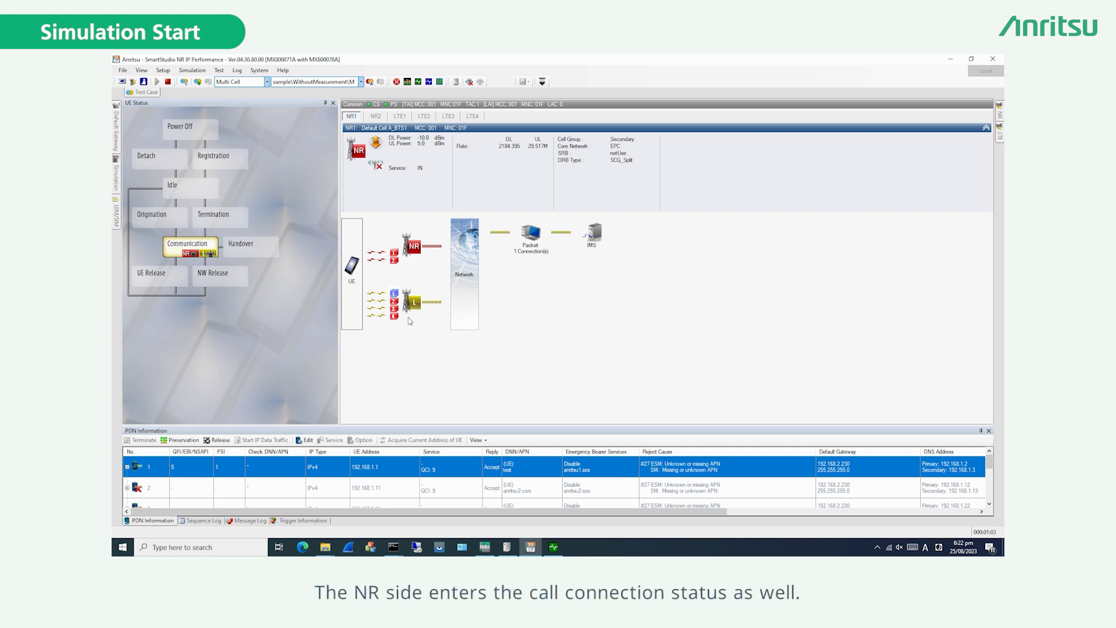
{"action": "left_click", "coordinate": [418, 82]}
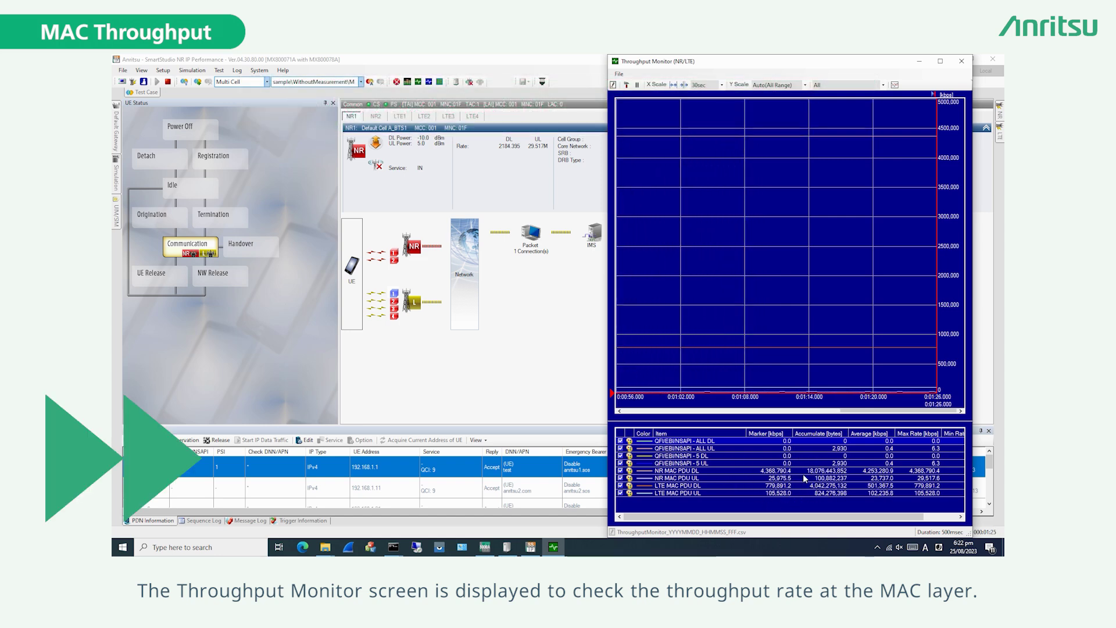
Start an iperf3 server with 'iperf3 -s' in the terminal, listening on port 5201.
{"action": "mouse_move", "coordinate": [394, 547]}
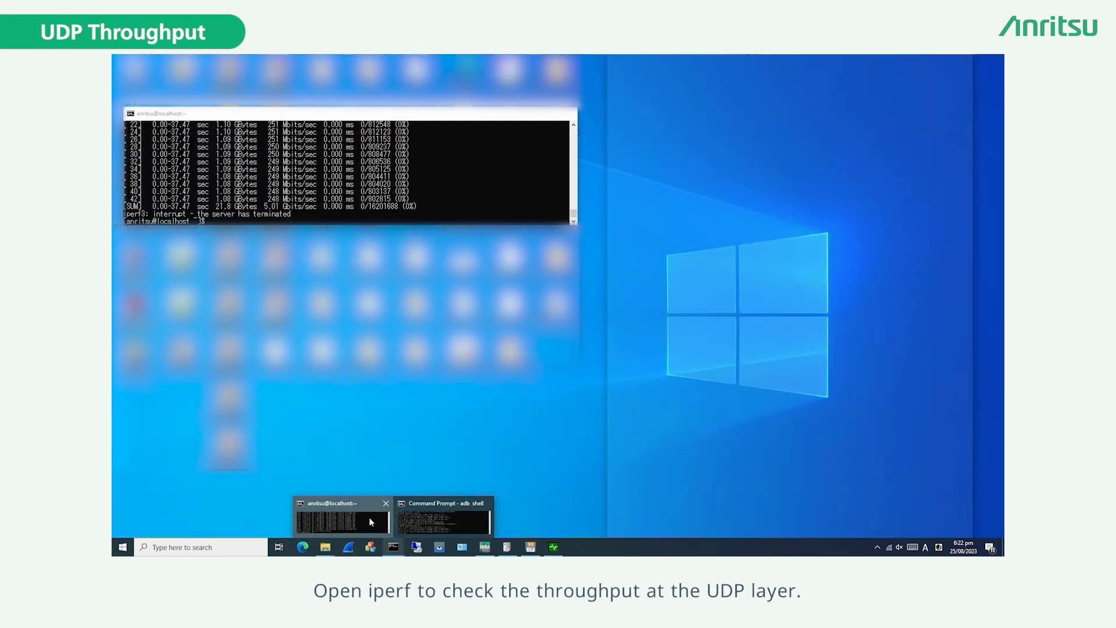
{"action": "left_click", "coordinate": [371, 521]}
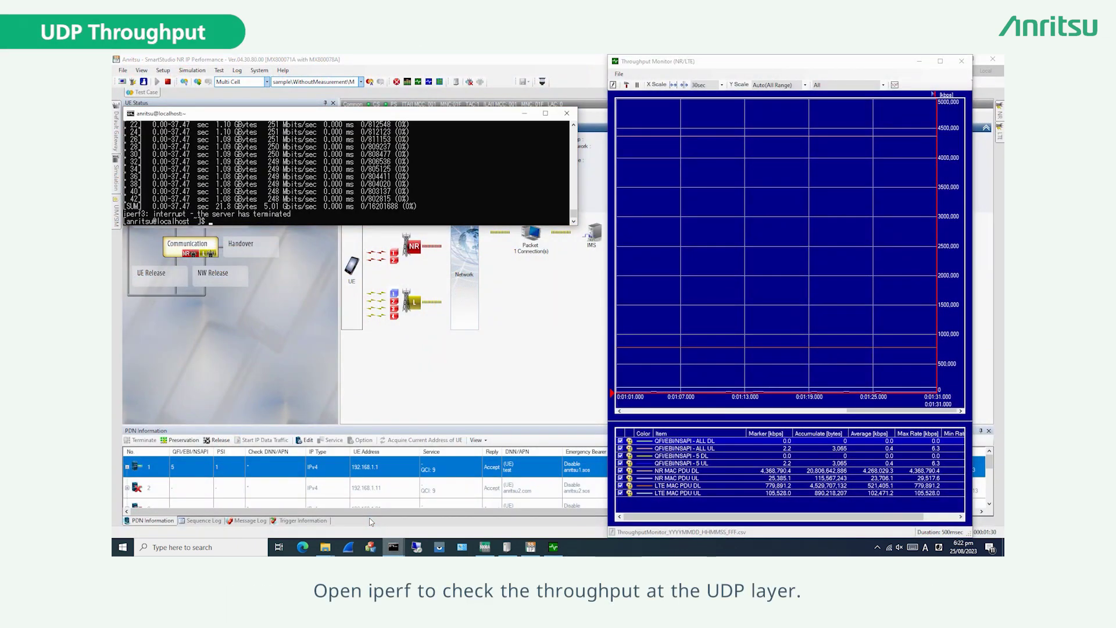
{"action": "type", "text": "iperf3 -s"}
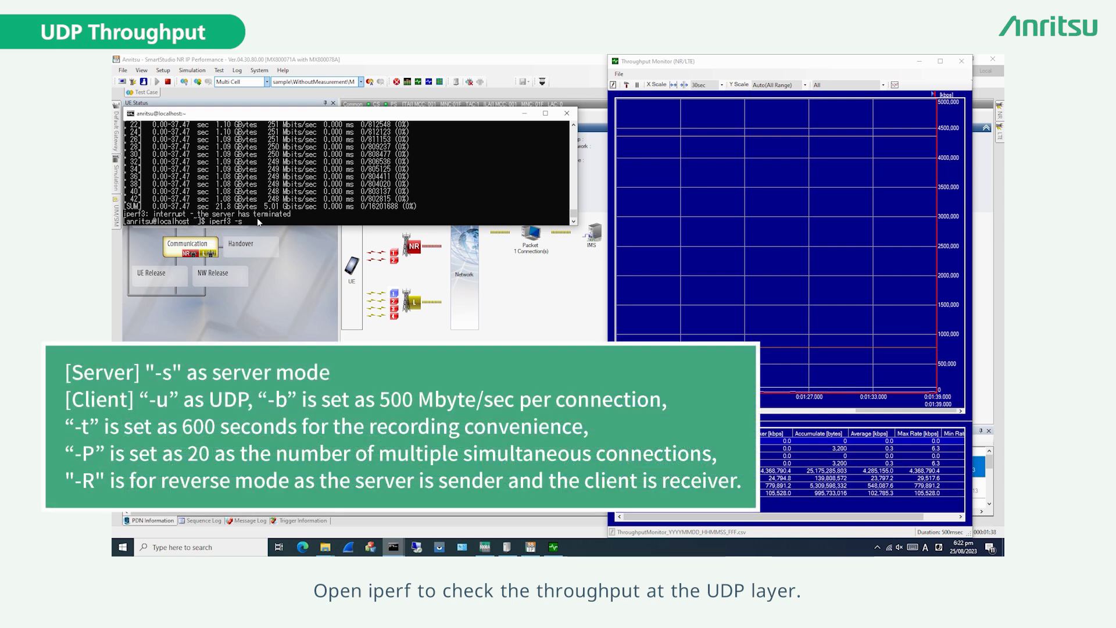
{"action": "key", "text": "Return"}
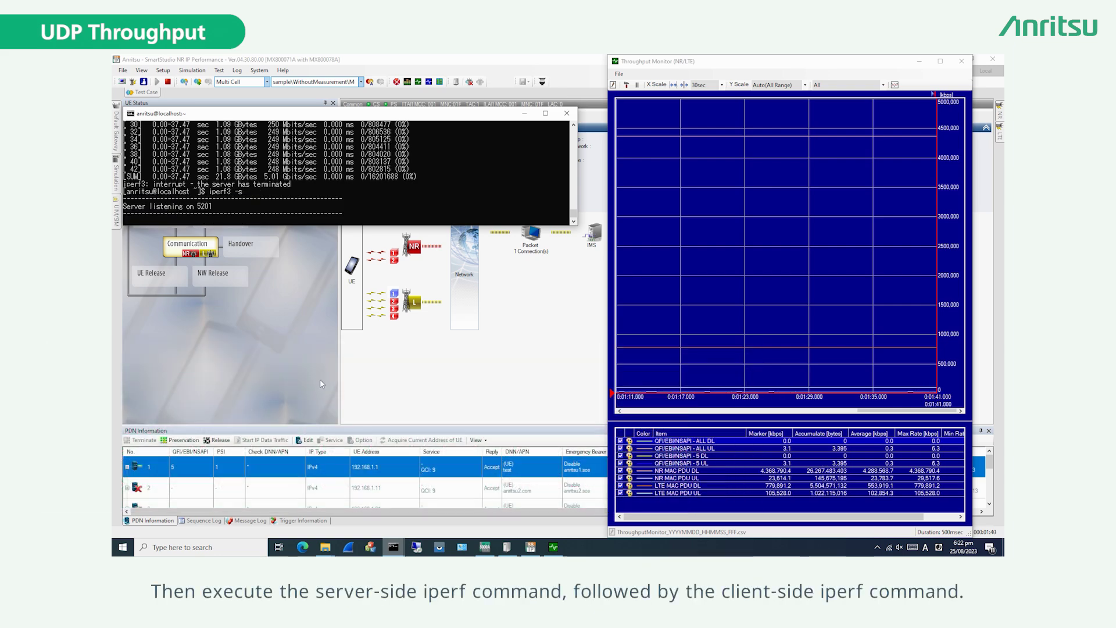
{"action": "mouse_move", "coordinate": [400, 547]}
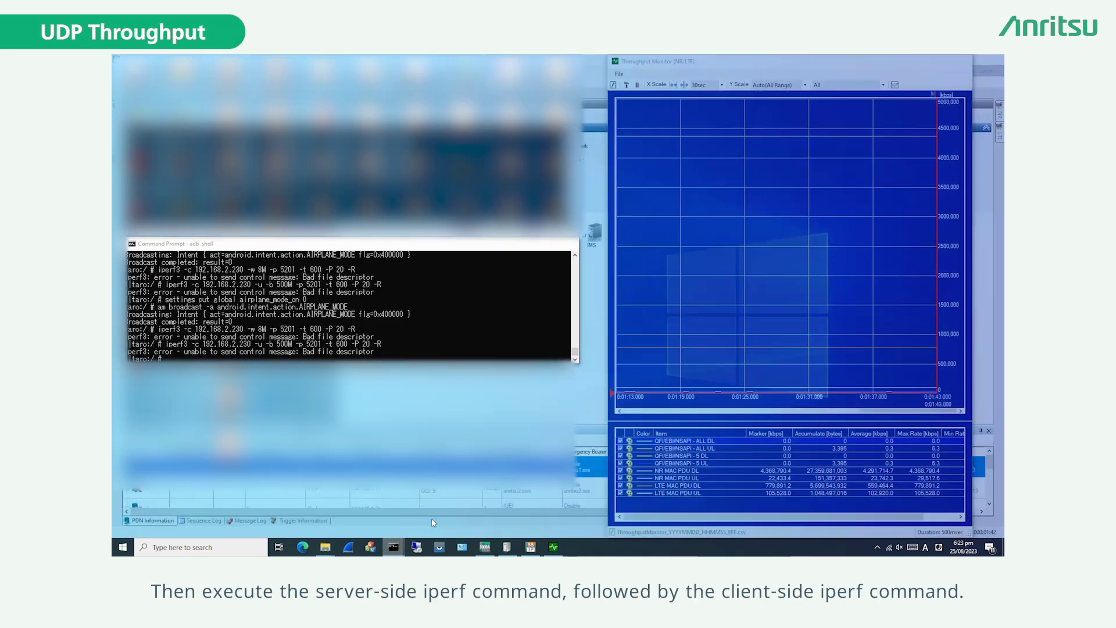
{"action": "left_click", "coordinate": [432, 518]}
Rerun the recalled 20-stream reverse UDP iperf3 test to 192.168.2.230, then stop it.
{"action": "key", "text": "Up"}
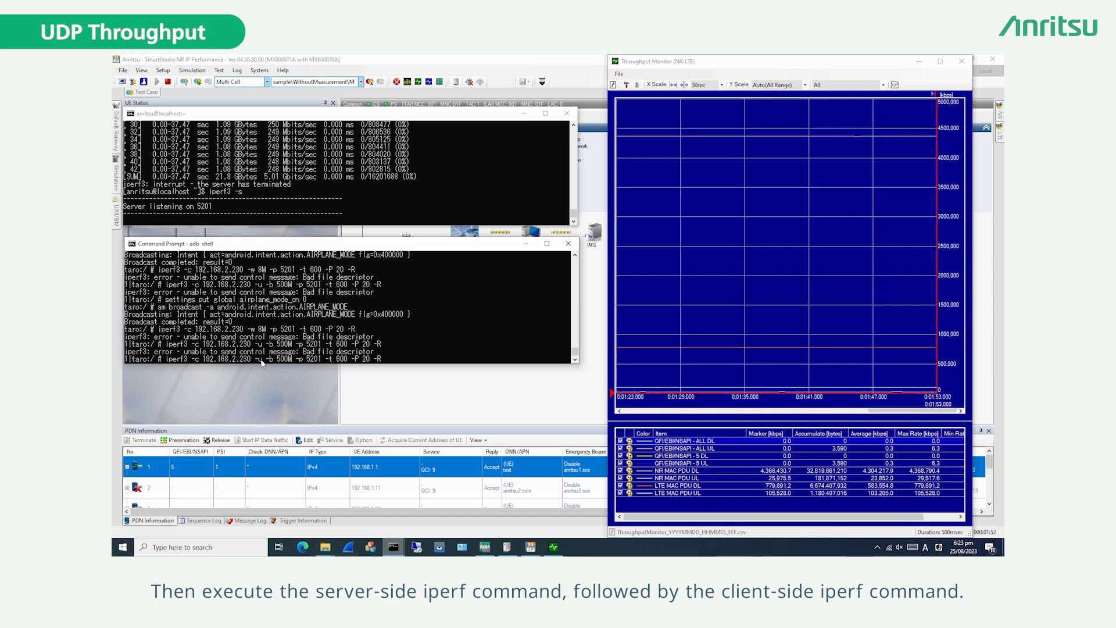
{"action": "key", "text": "Return"}
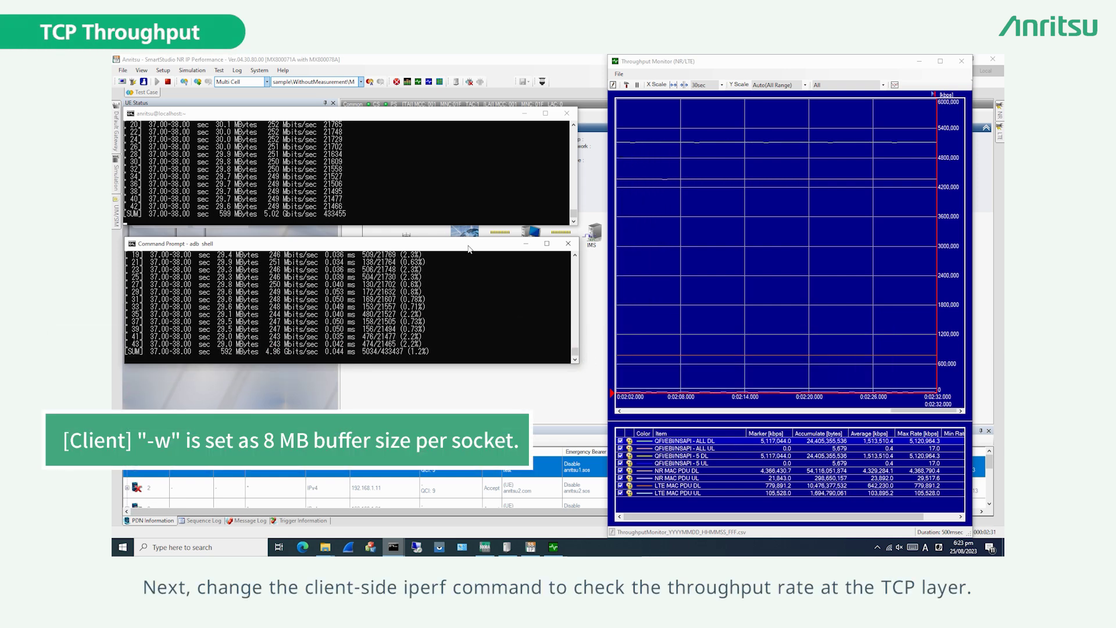
{"action": "key", "text": "ctrl+c"}
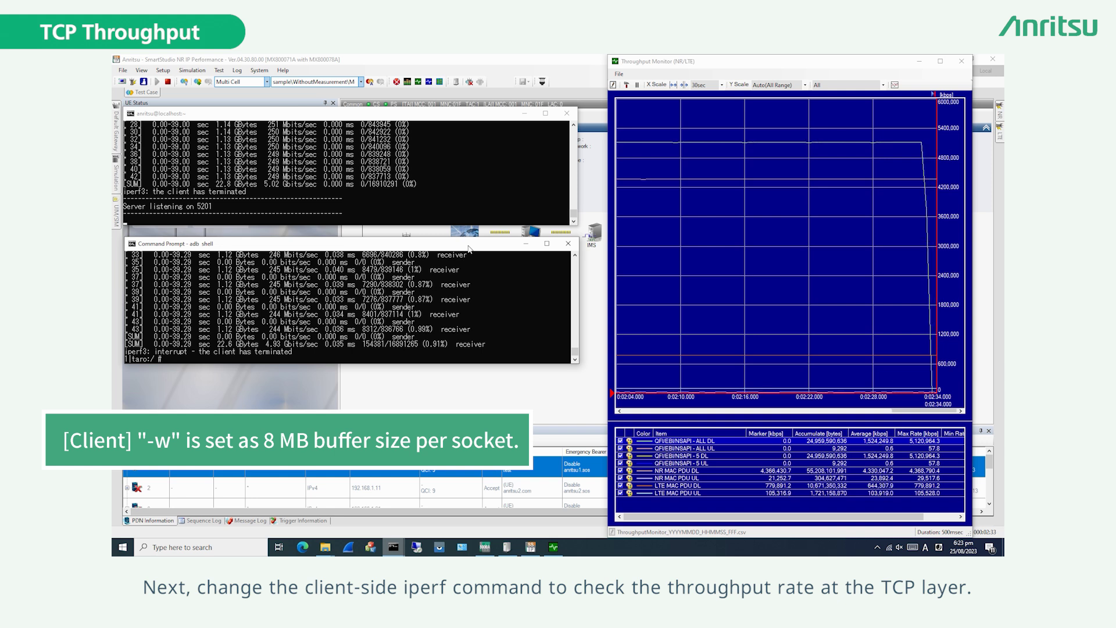
Run TCP test 'iperf3 -c 192.168.2.230 -w 8M -p 5201 -t 600 -P 20 -R', then stop it.
{"action": "type", "text": "iperf3 -c 192.168.2.230 -w 8M -p 5201 -t 600 -P 20 -R"}
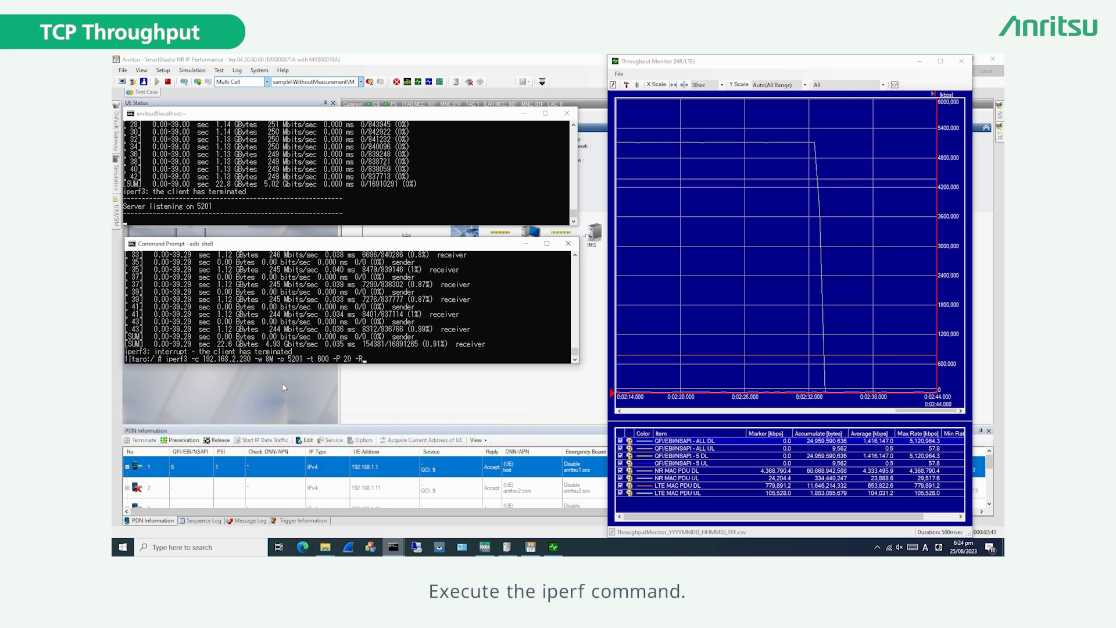
{"action": "key", "text": "Return"}
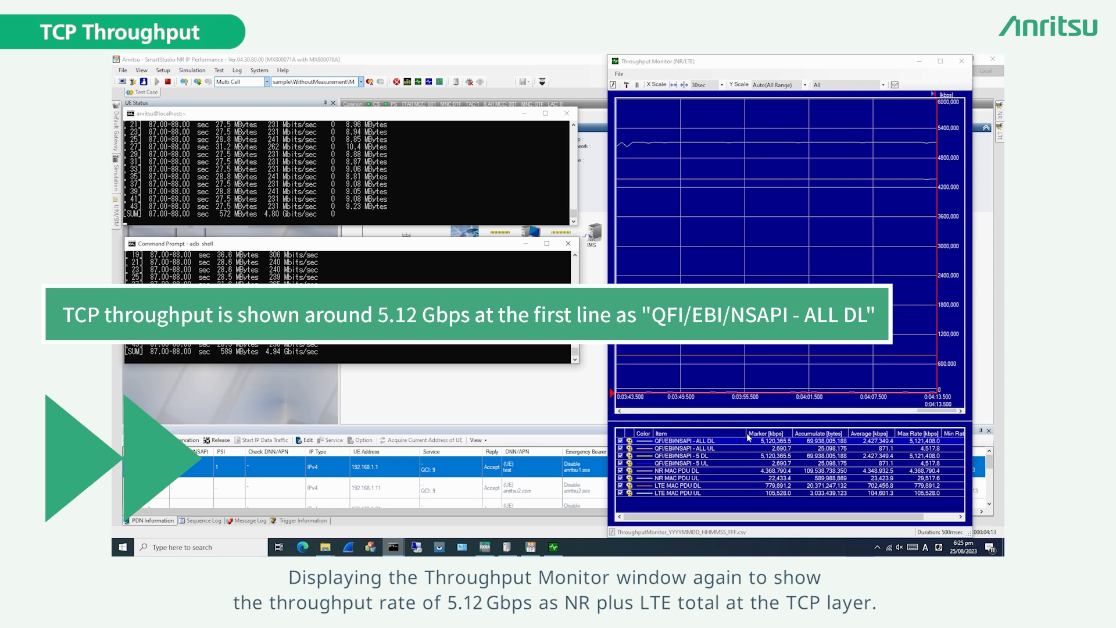
{"action": "key", "text": "ctrl+c"}
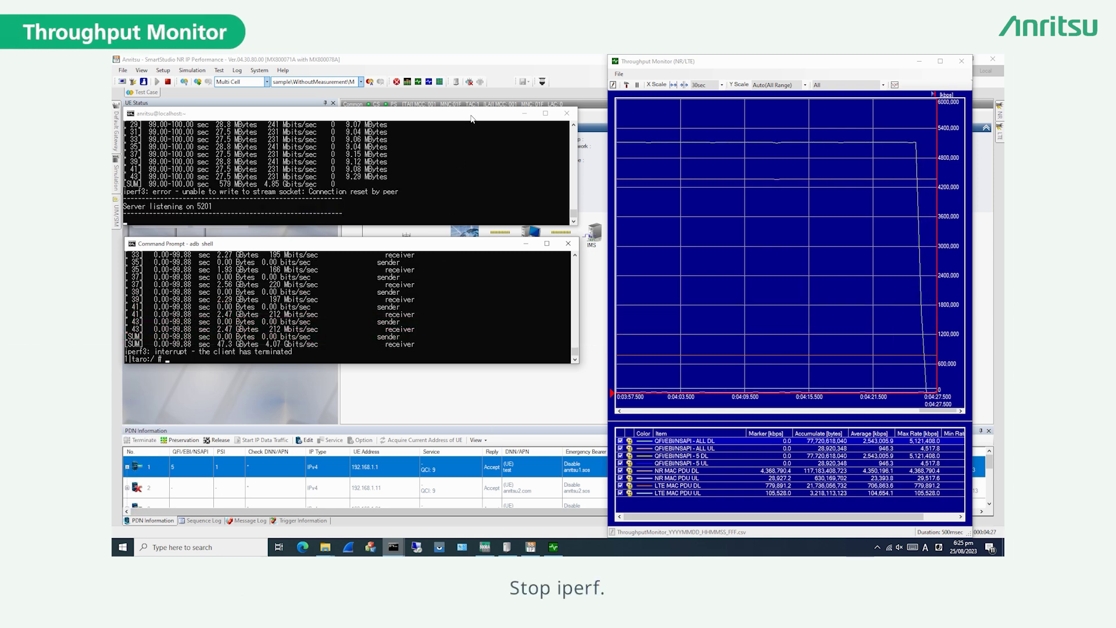
Stop the test case in SmartStudio and bring back the Throughput Monitor to review the recorded results.
{"action": "left_click", "coordinate": [465, 61]}
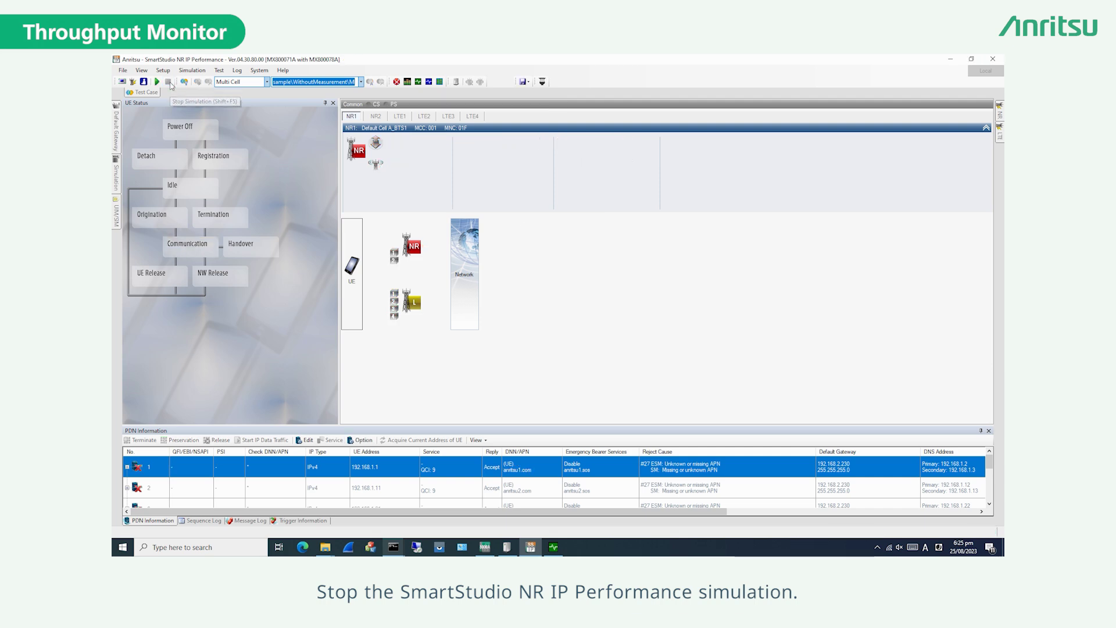
{"action": "left_click", "coordinate": [408, 82]}
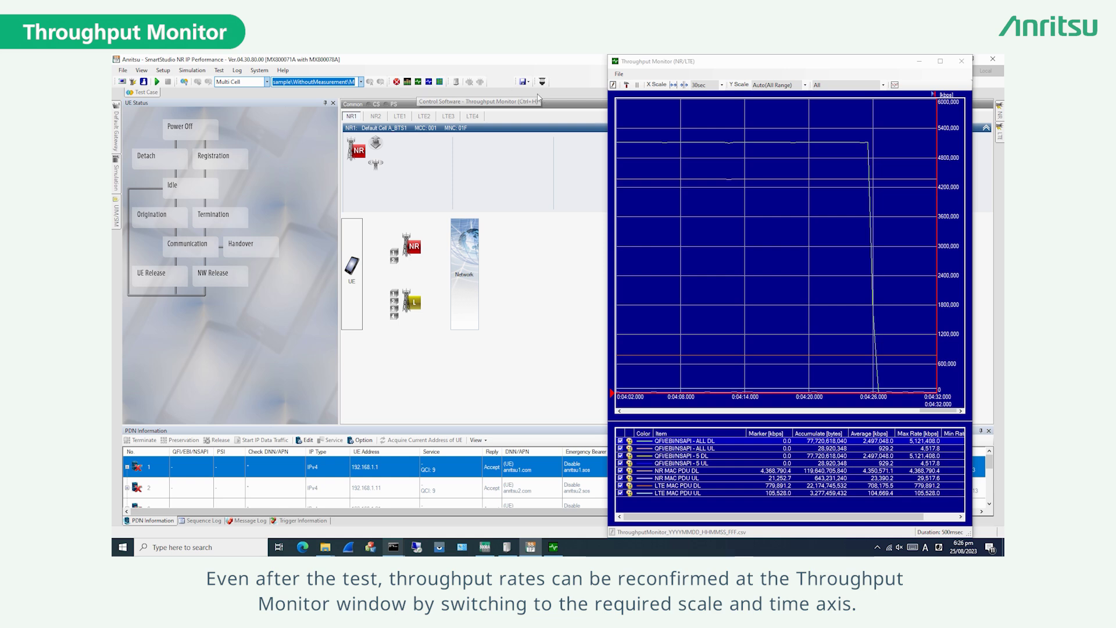
Set the graph X Scale to 1min and page back through the earlier throughput history.
{"action": "left_click", "coordinate": [701, 86]}
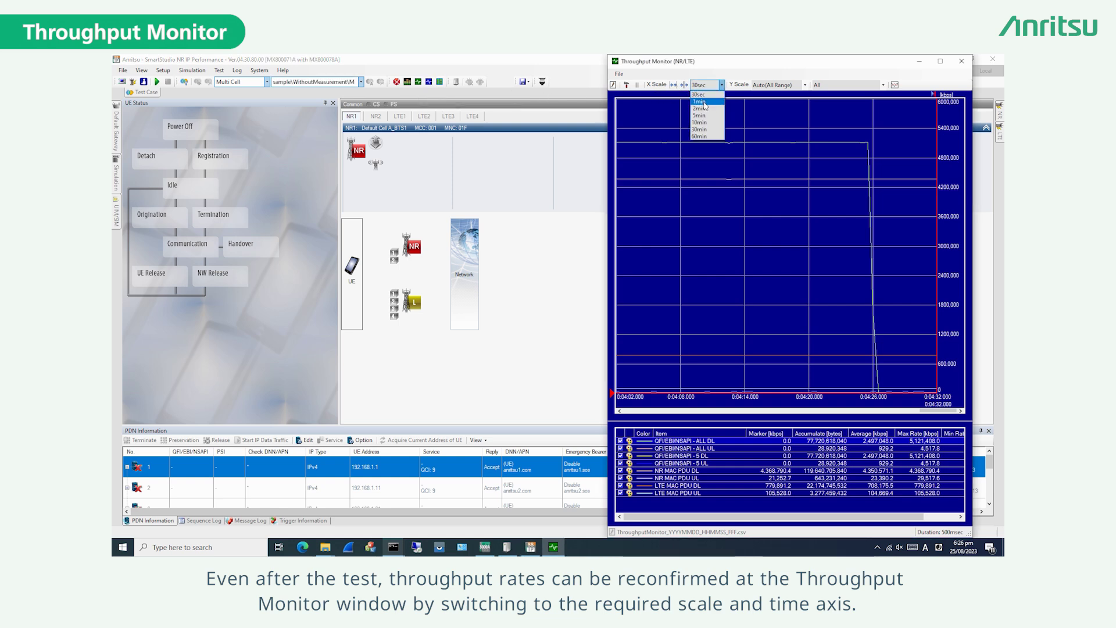
{"action": "left_click", "coordinate": [700, 102]}
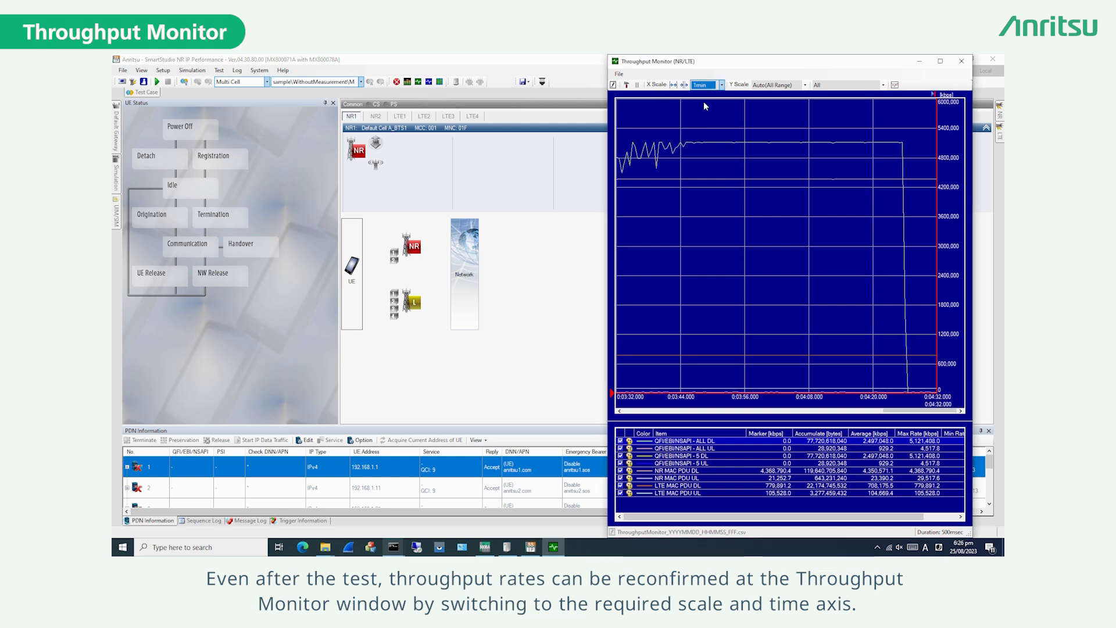
{"action": "left_click", "coordinate": [633, 413]}
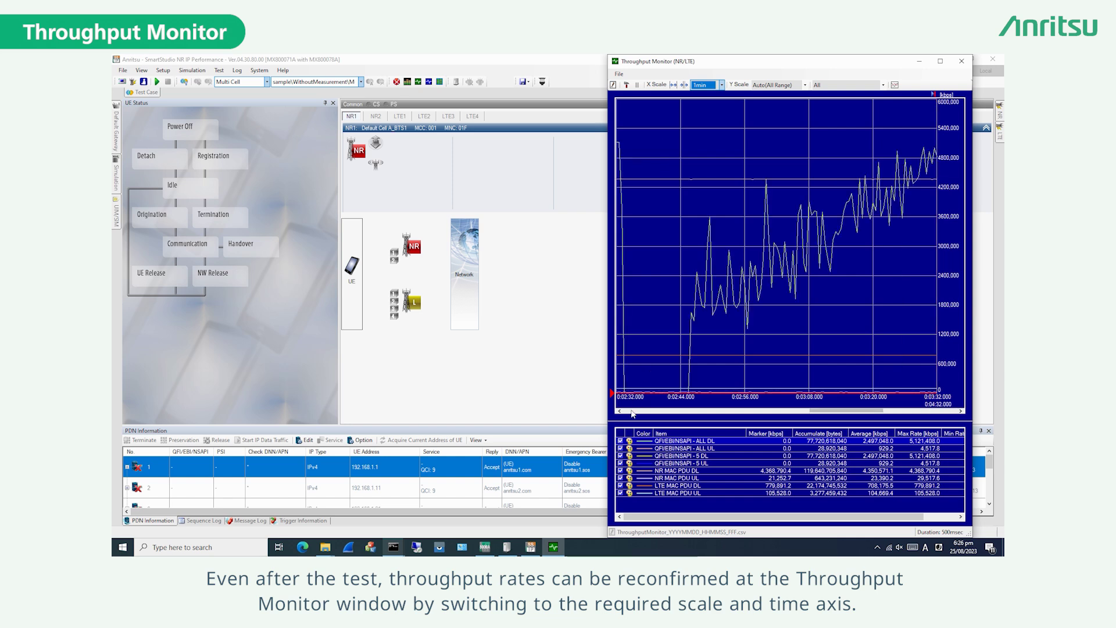
{"action": "left_click", "coordinate": [633, 413]}
Try 2min and 10min X Scale spans, then settle on 5min to show the whole test.
{"action": "left_click", "coordinate": [722, 85]}
{"action": "left_click", "coordinate": [699, 109]}
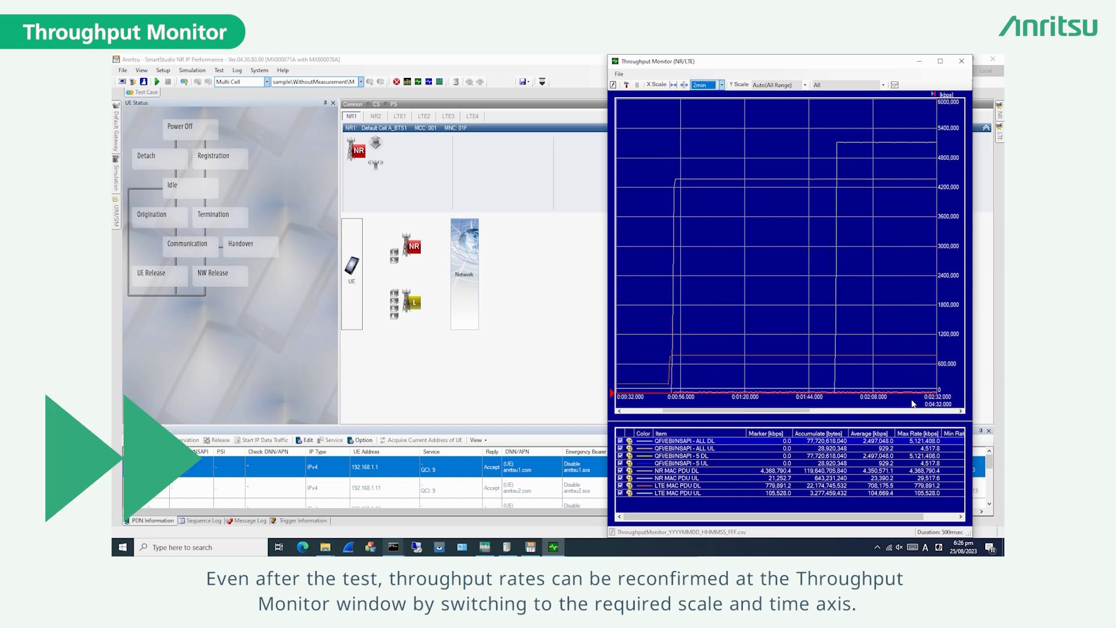
{"action": "left_click", "coordinate": [923, 412]}
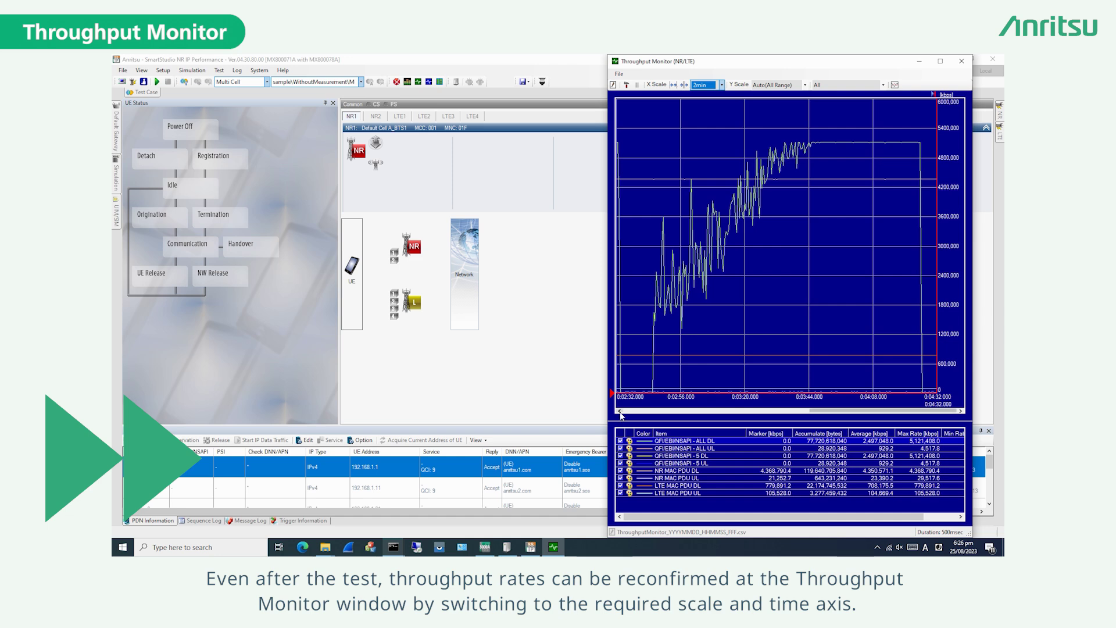
{"action": "left_click", "coordinate": [721, 86]}
{"action": "left_click", "coordinate": [703, 124]}
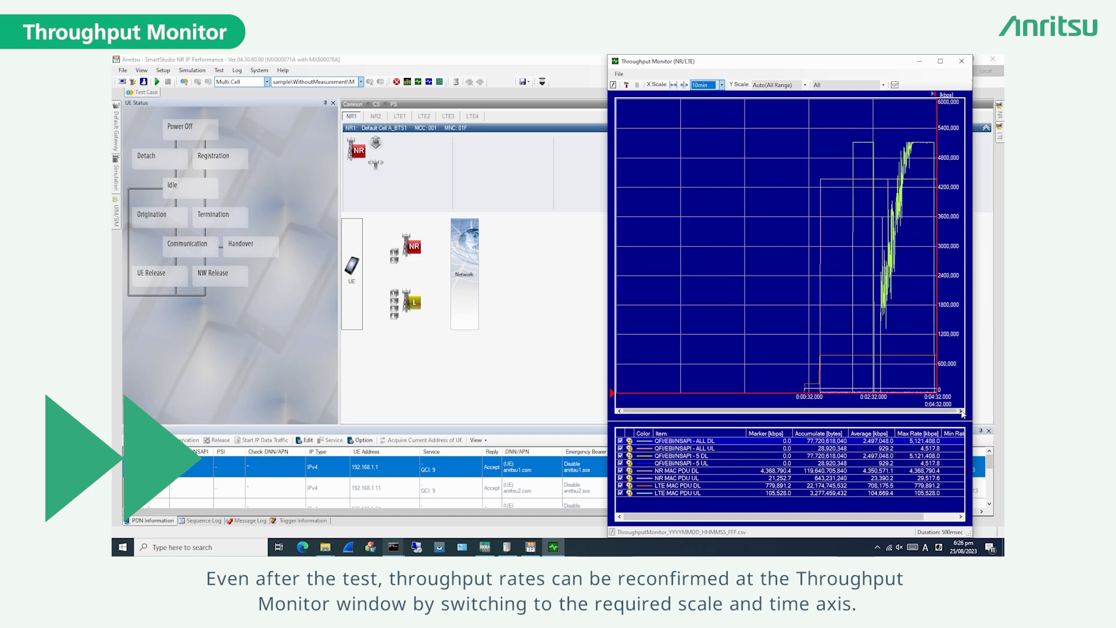
{"action": "left_click", "coordinate": [721, 86]}
{"action": "left_click", "coordinate": [704, 117]}
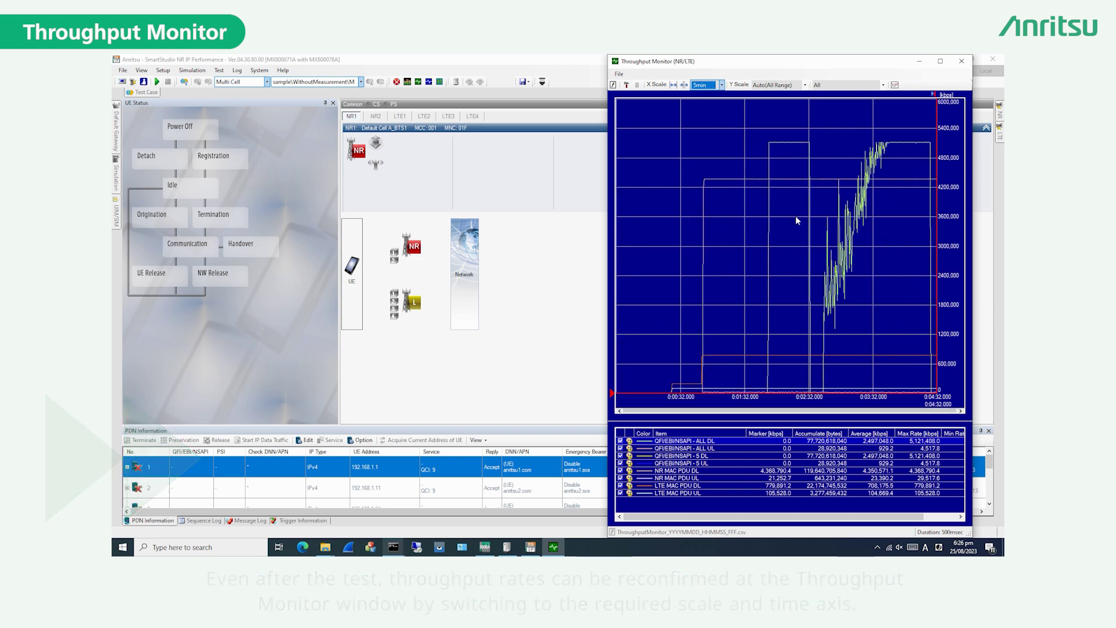